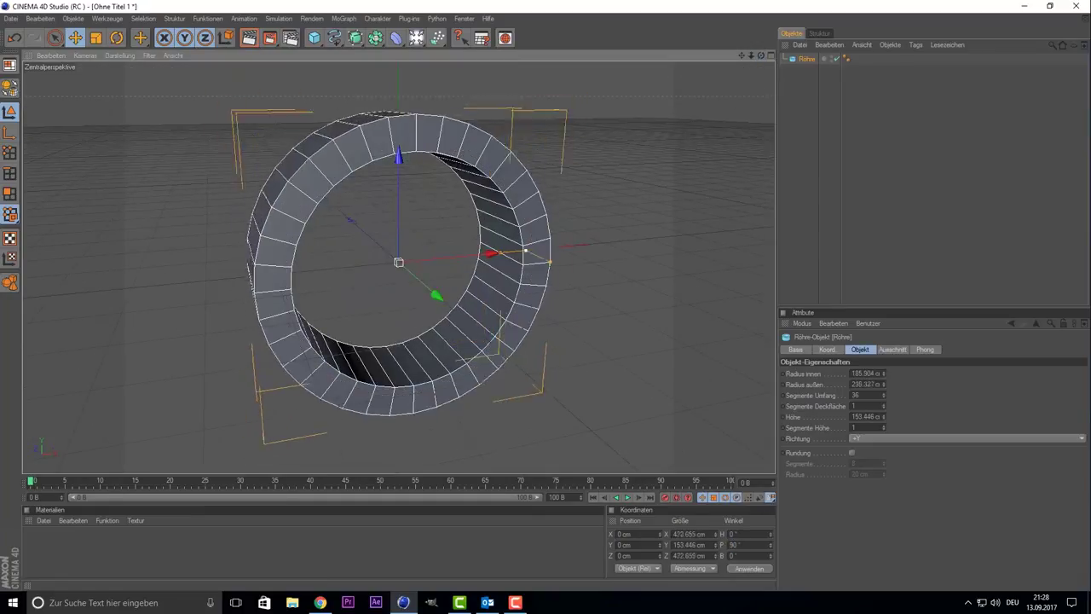
- Round the ring's edges, raise its circumference segments to 150, and make it editable
left_click(851, 452)
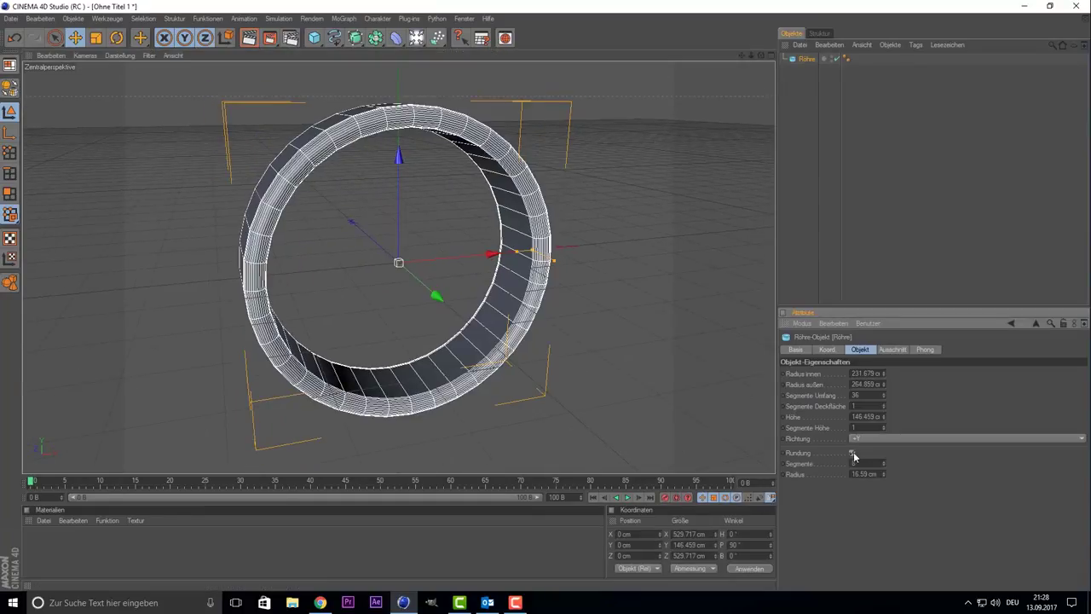
left_click_drag(885, 396, 313, 36)
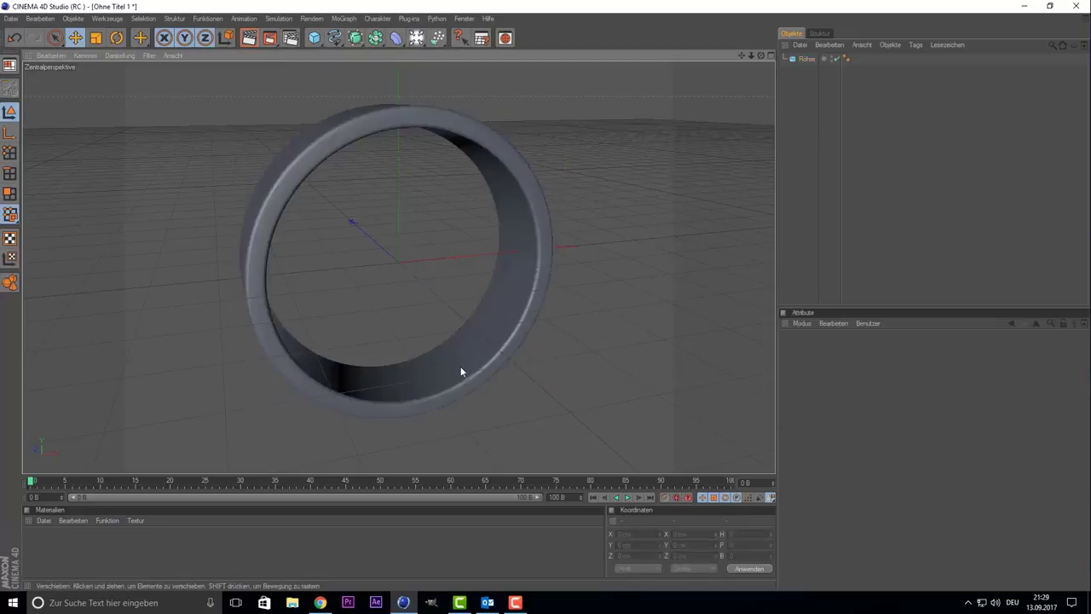
key("c")
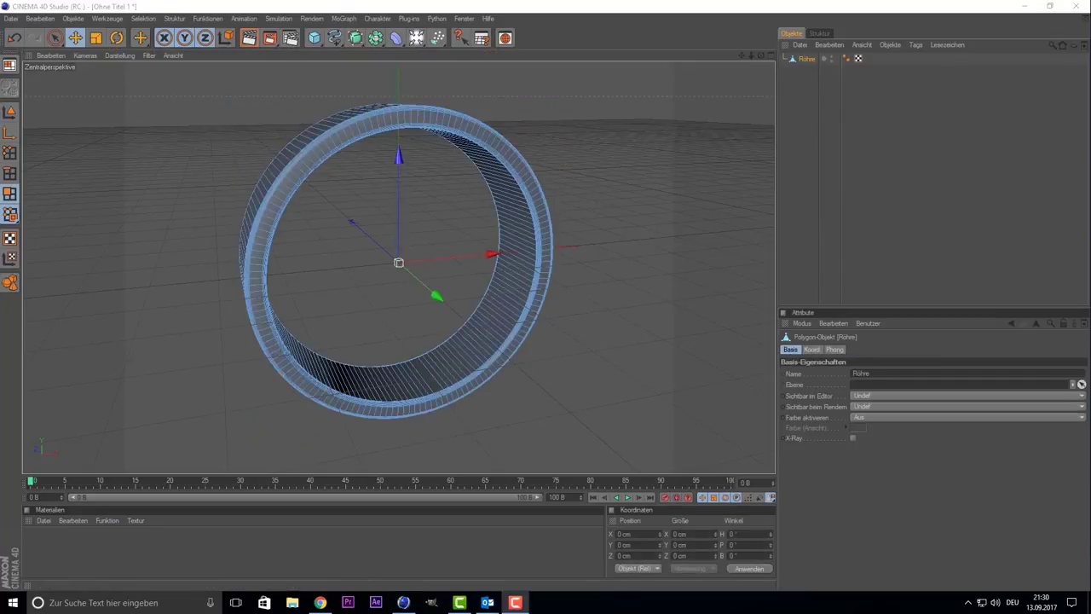
- Select the ring's inner faces and inset them to form a groove band
left_click(143, 18)
right_click(152, 167)
left_click(213, 385)
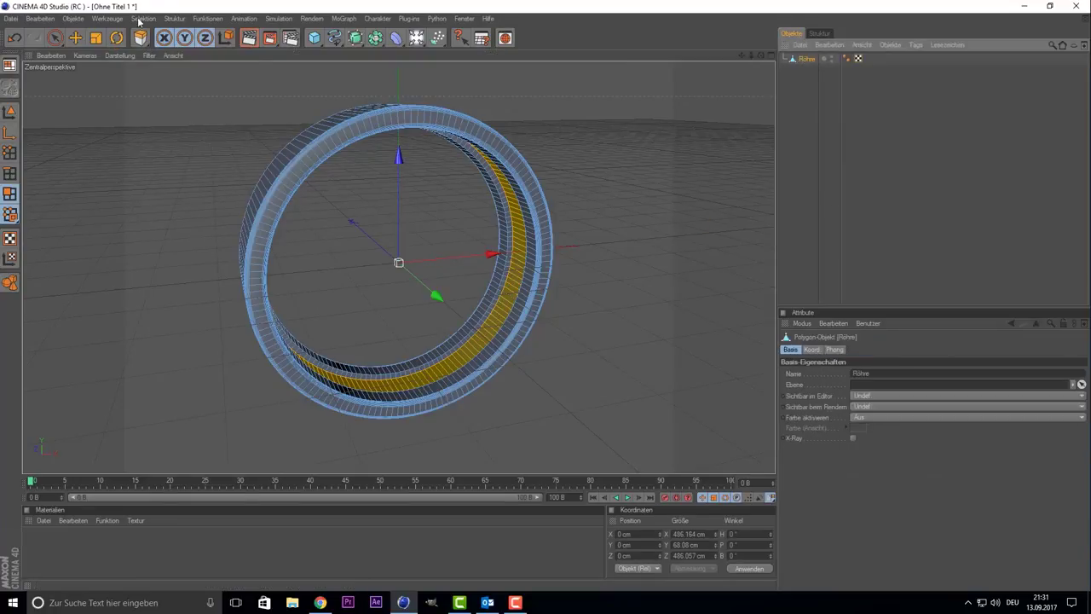
left_click(10, 111)
- Add a cube from the primitives palette and scale it flat beneath the ring as a floor slab
left_click_drag(314, 38, 337, 81)
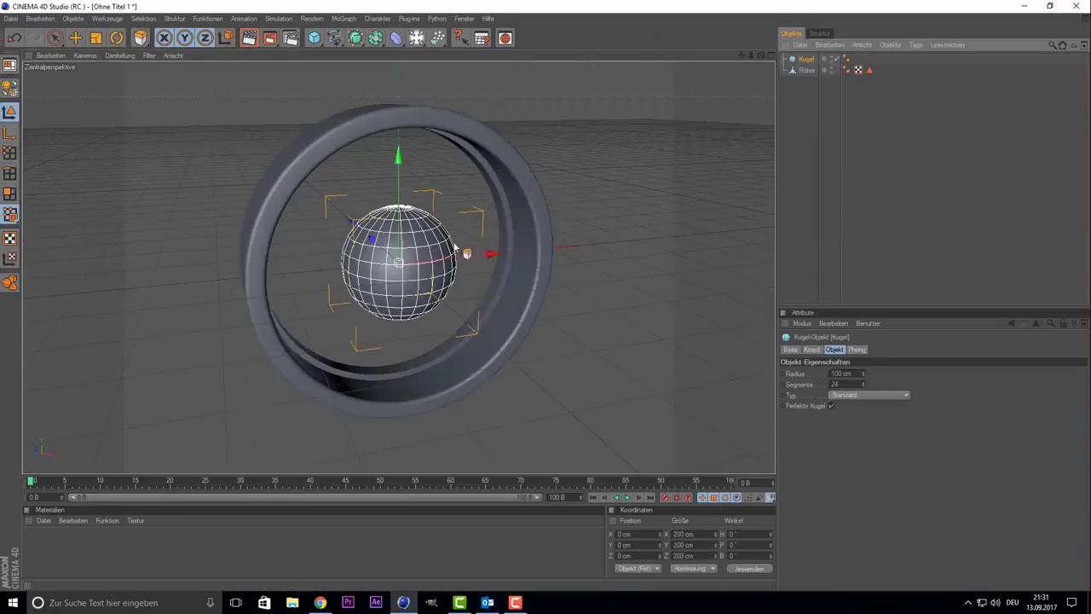
key("t")
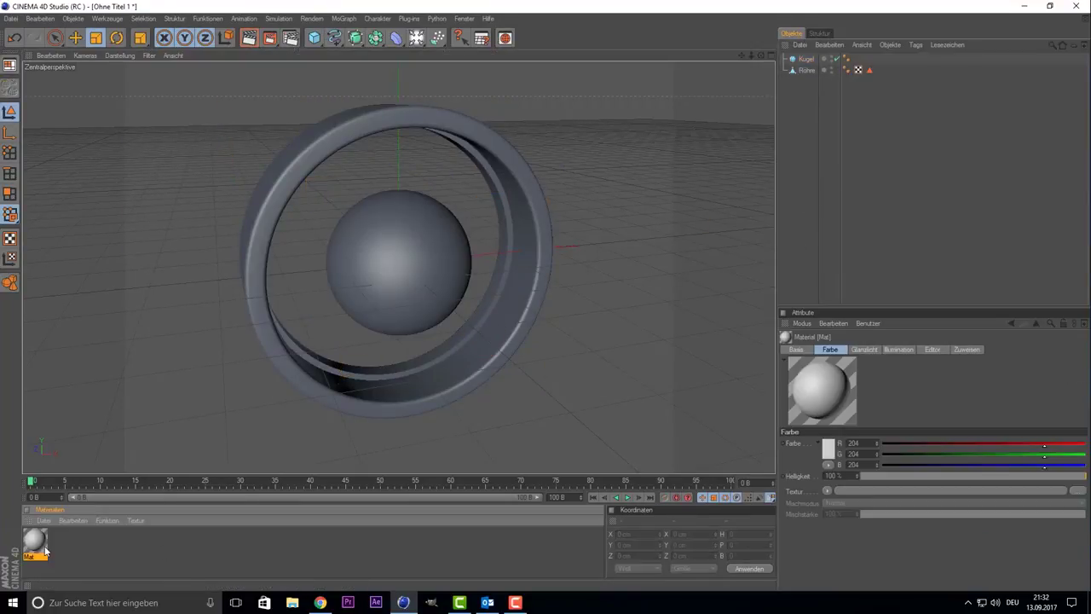
mouse_move(314, 38)
left_mouse_down()
mouse_move(443, 76)
mouse_move(345, 48)
left_mouse_up()
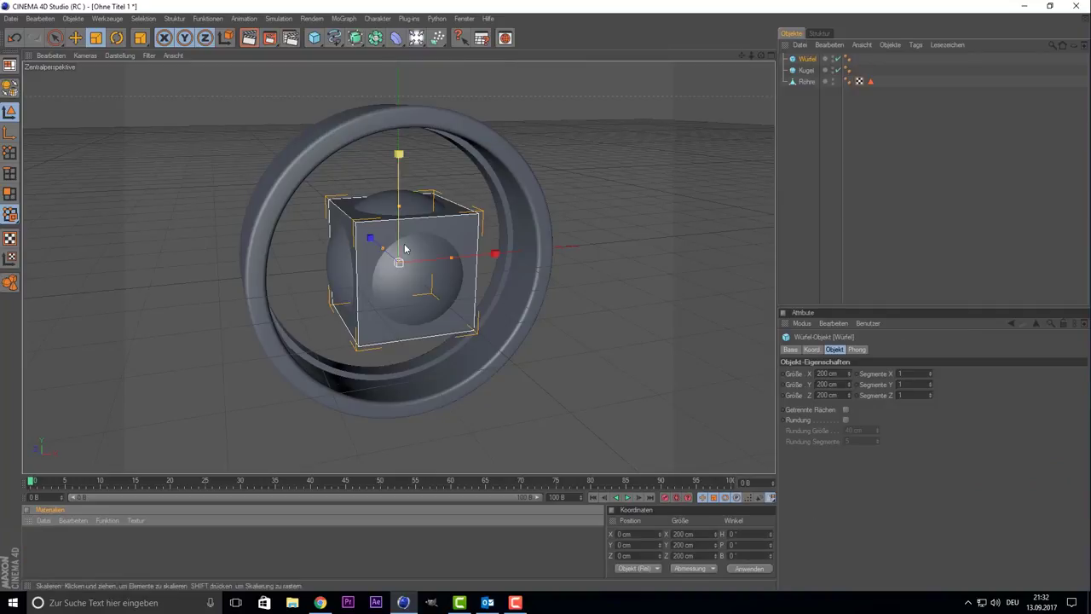
key("F5")
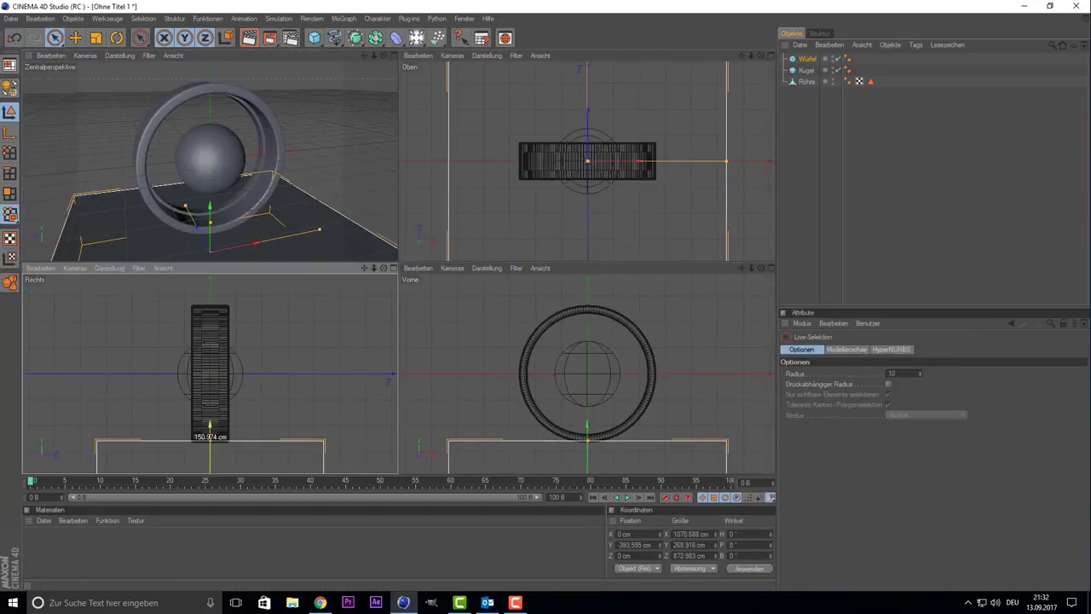
- Add a cylinder with 4.885 cm rounded caps at the top of the ring
key("F1")
left_click(802, 82)
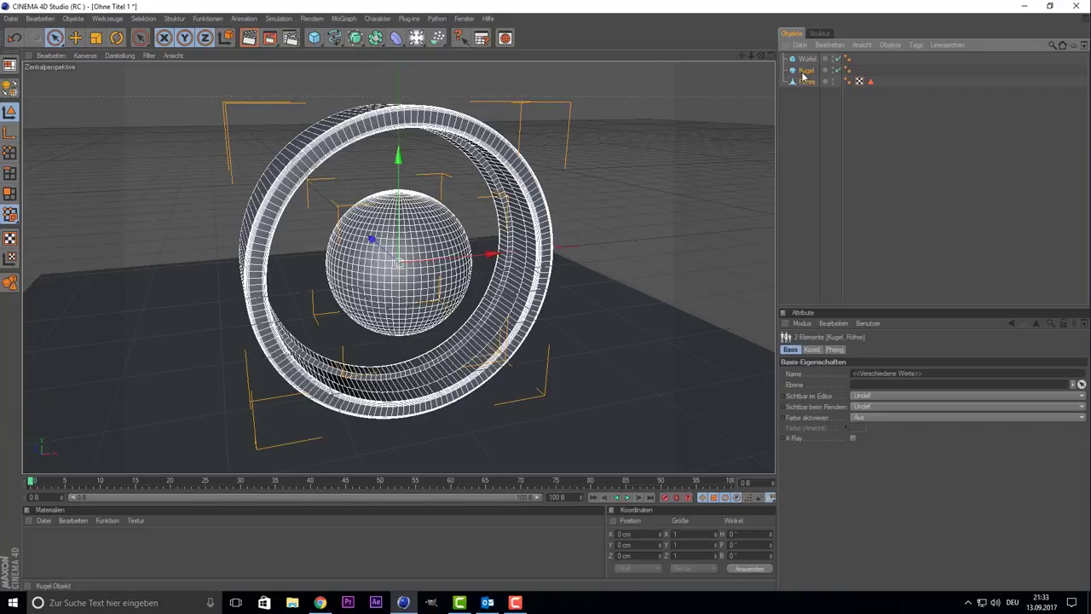
left_click_drag(313, 37, 631, 73)
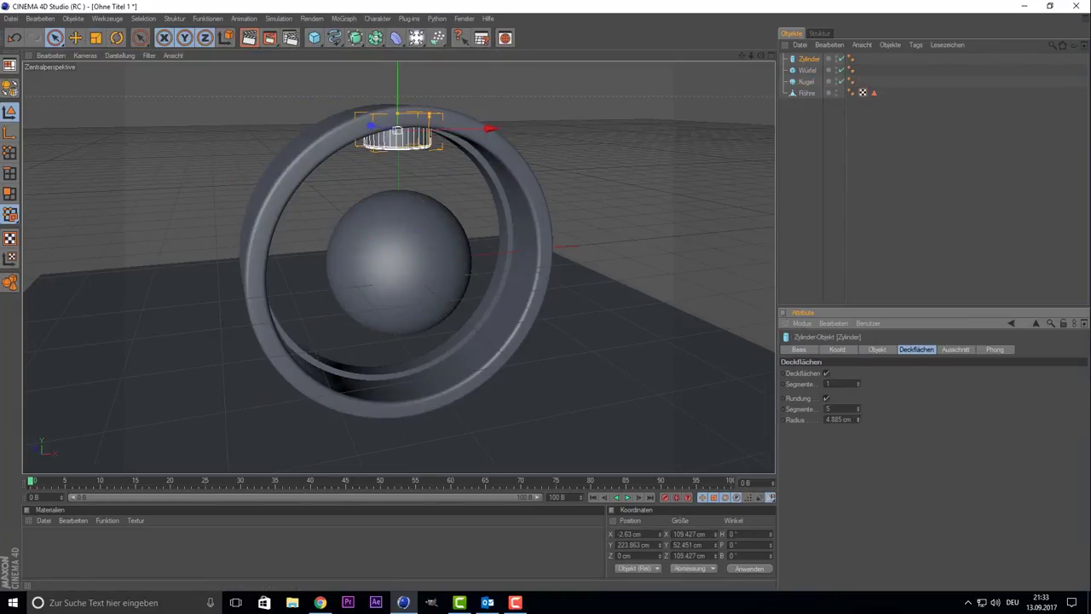
- Deselect the cylinder before grouping the ring objects
left_click(436, 156)
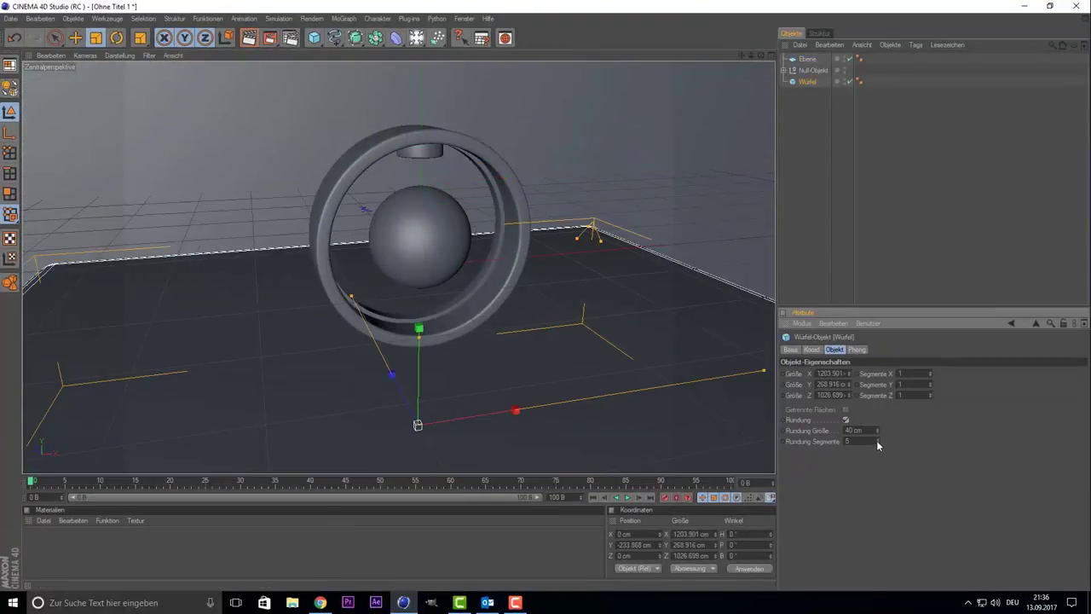
- Create a new material, enable its relief channel, and load the 1.jpg wood texture
double_click(165, 532)
double_click(35, 538)
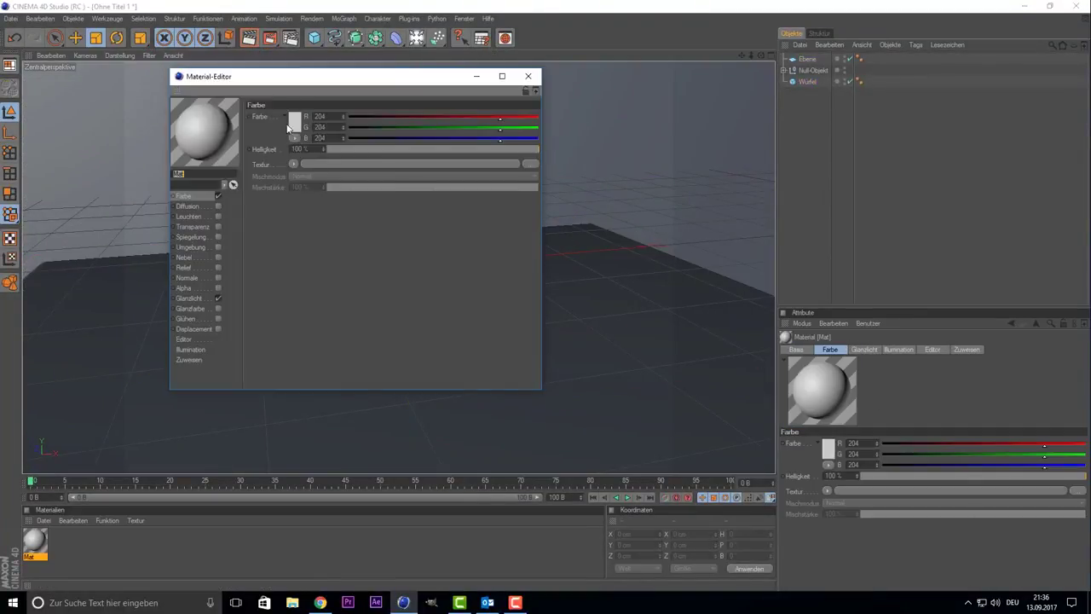
left_click(218, 267)
left_click(294, 135)
left_click(330, 165)
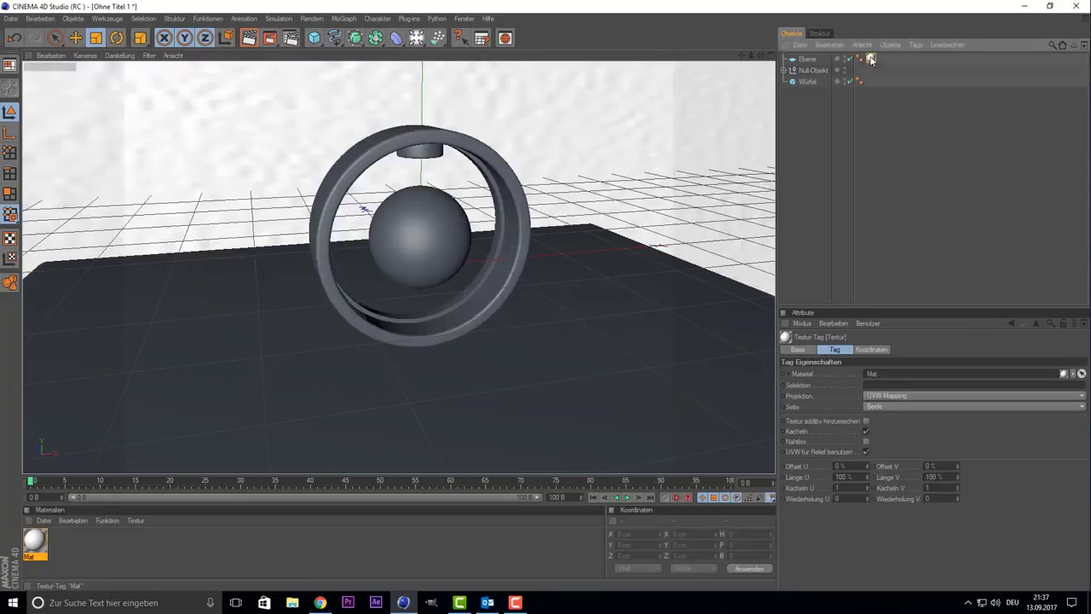
left_click(903, 406)
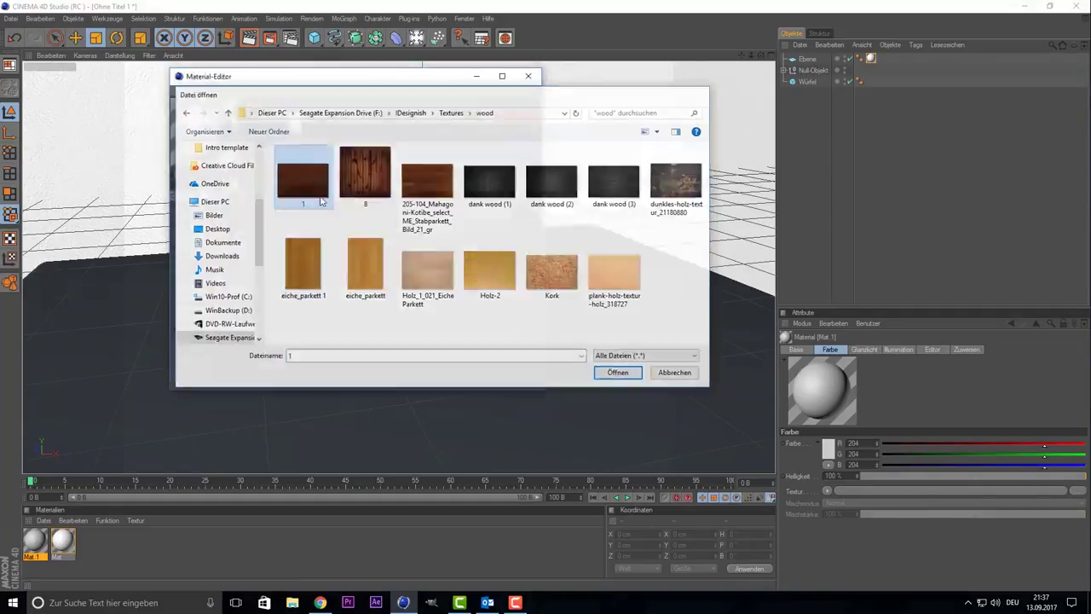
double_click(322, 201)
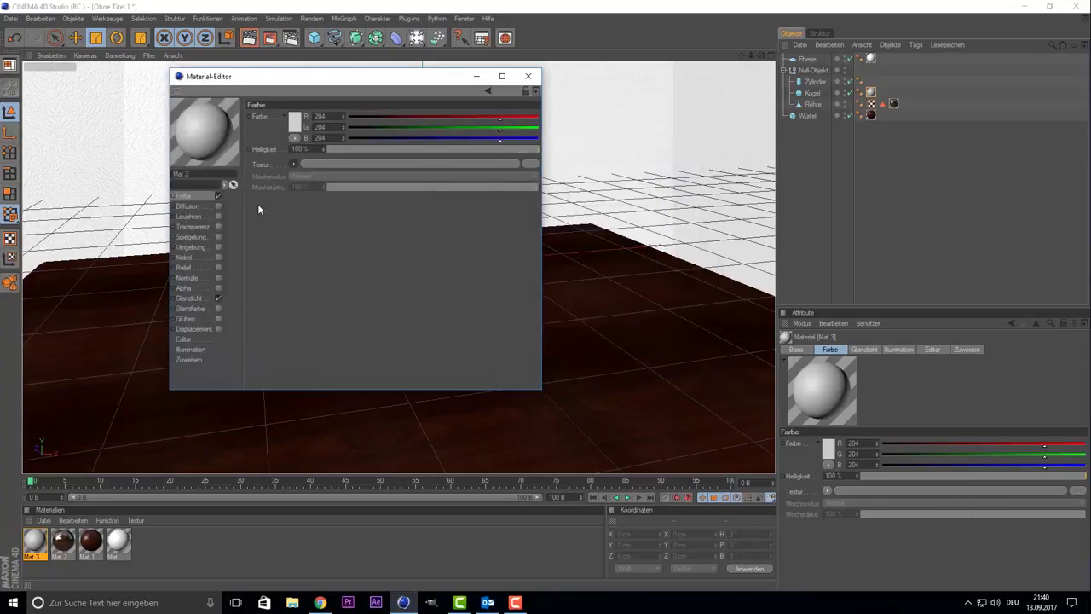
- Give the globe material 20% reflection brightness and relief, and select the sphere
left_click_drag(383, 148, 371, 148)
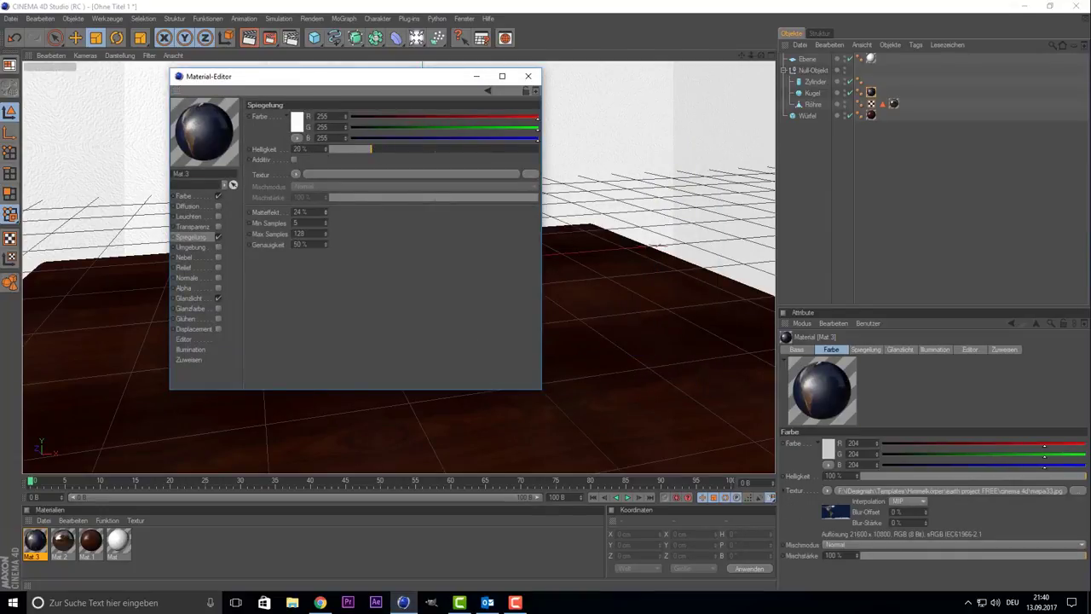
left_click(218, 267)
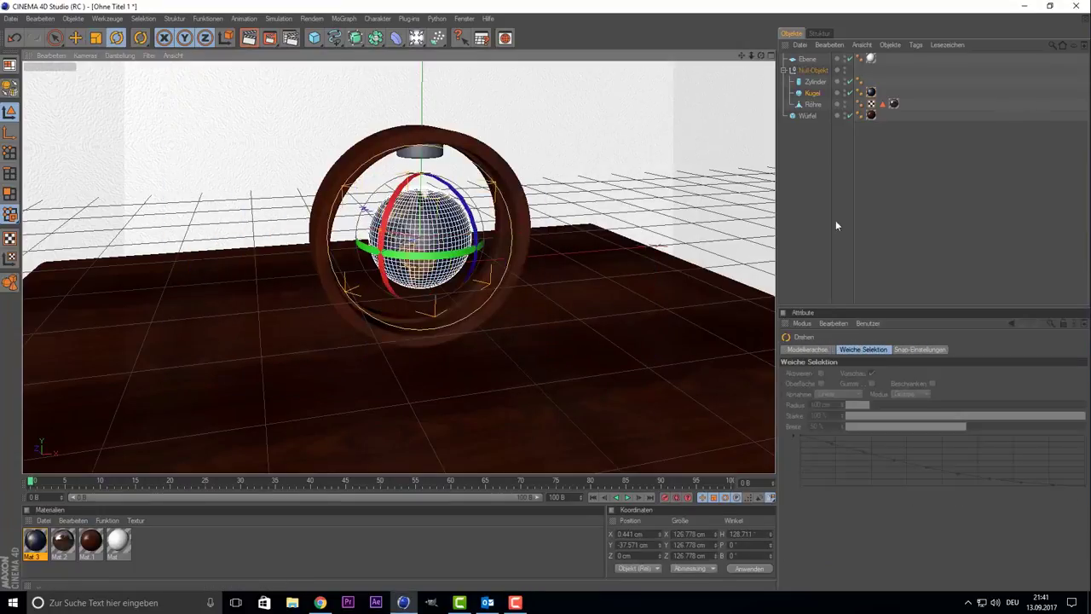
left_click(836, 225)
- Check the sphere's texture tag, then apply the metal material to the cylinder
left_click(440, 235)
left_click(870, 92)
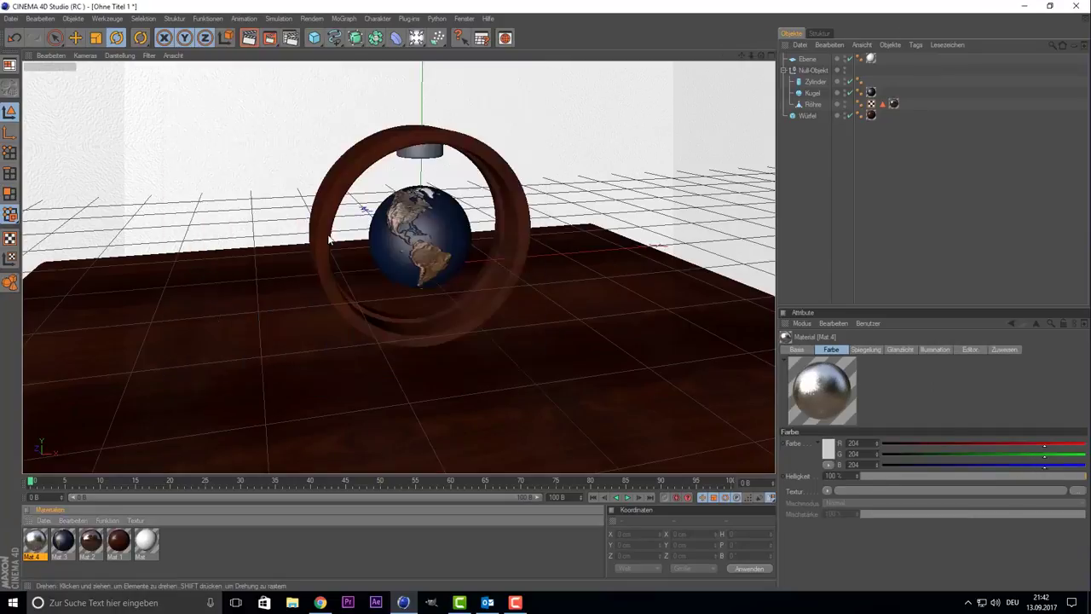
left_click_drag(329, 239, 445, 235)
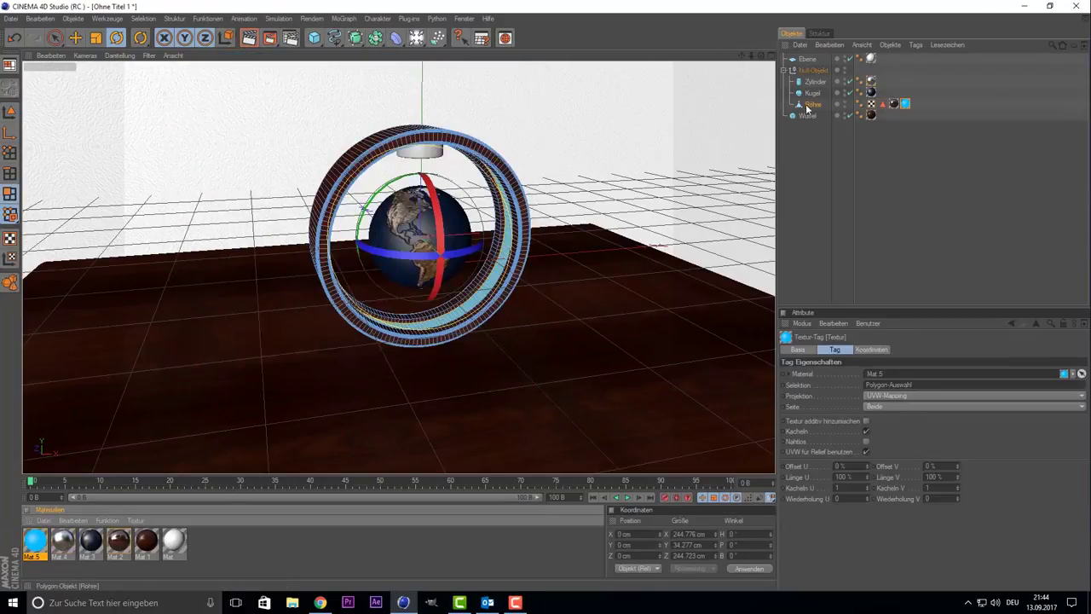
- Add a sky object and pick the HDRI 005 environment from the preset library
left_click(417, 38)
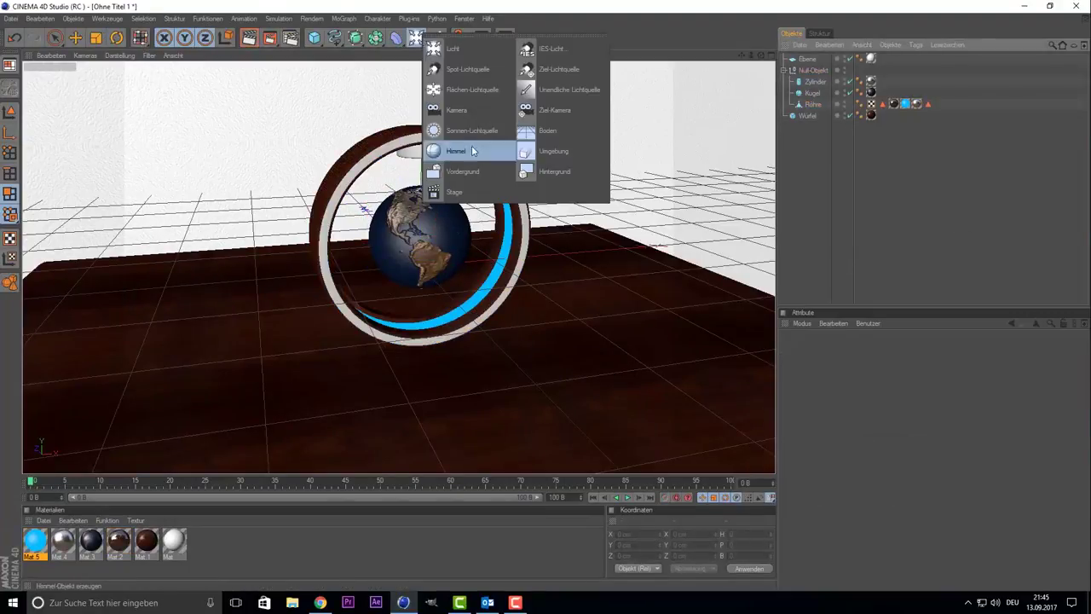
left_click(487, 151)
key("shift+F8")
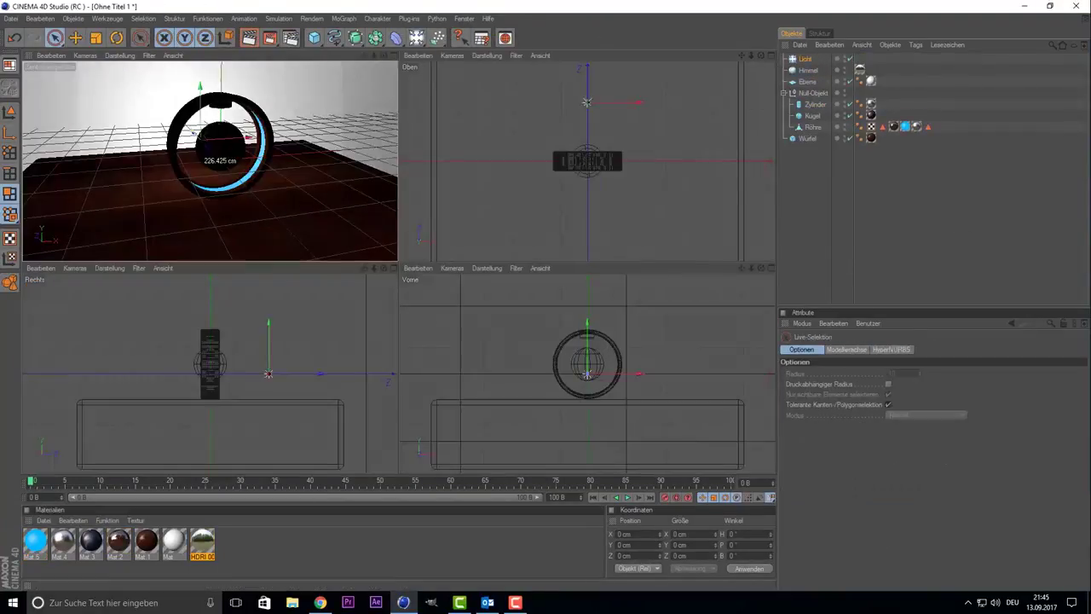
- Position the light, set its type to point, and add a tag to the sky
left_click_drag(269, 374, 275, 361)
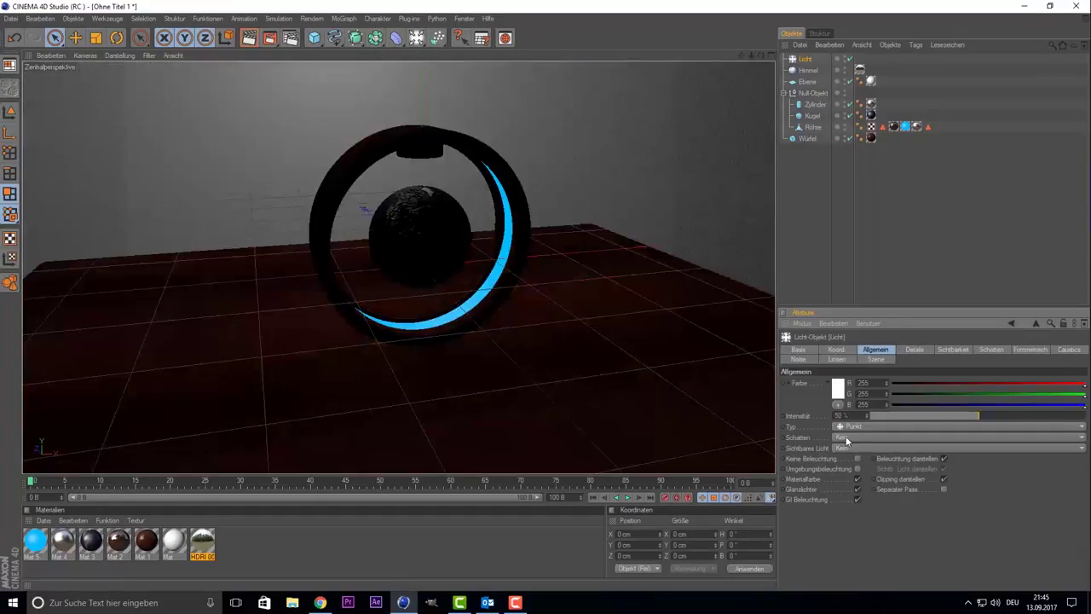
left_click(857, 426)
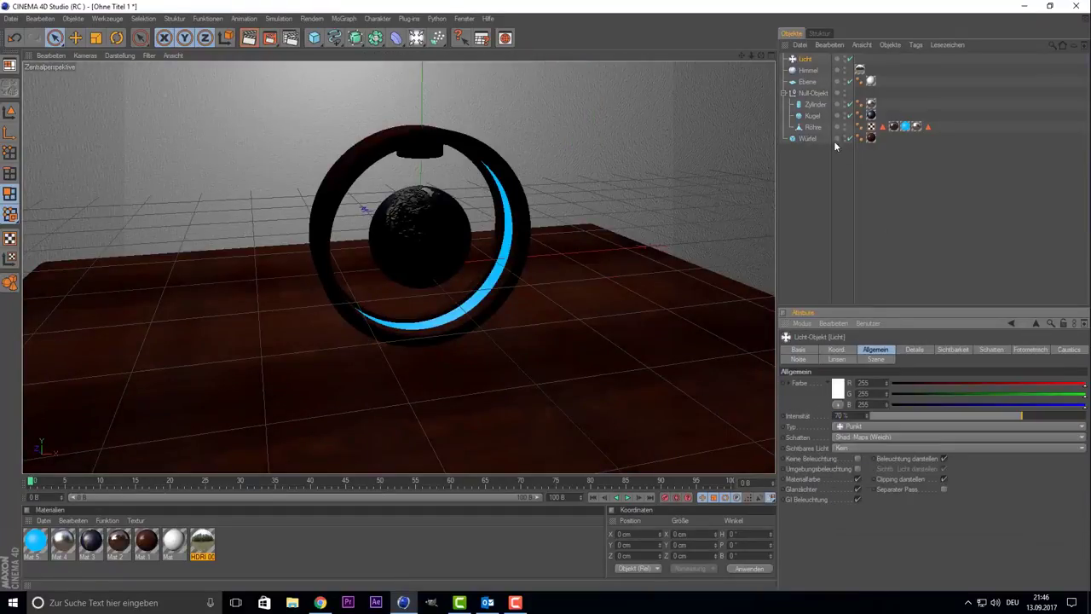
right_click(861, 72)
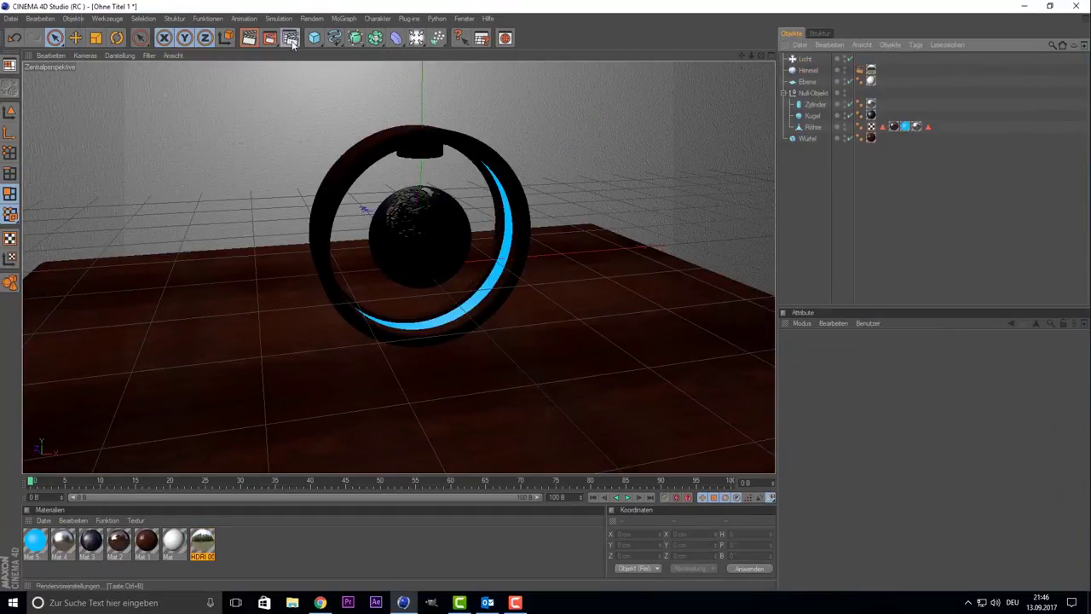
- Add Global Illumination with interpolation set to Keine, then add a camera
left_click(147, 333)
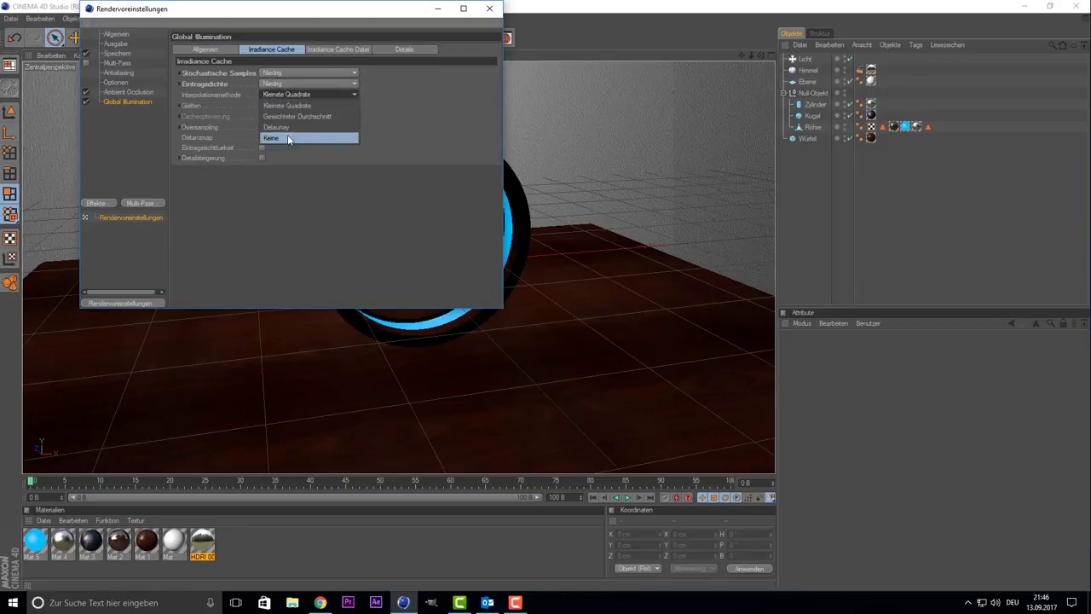
left_click(288, 138)
left_click(481, 37)
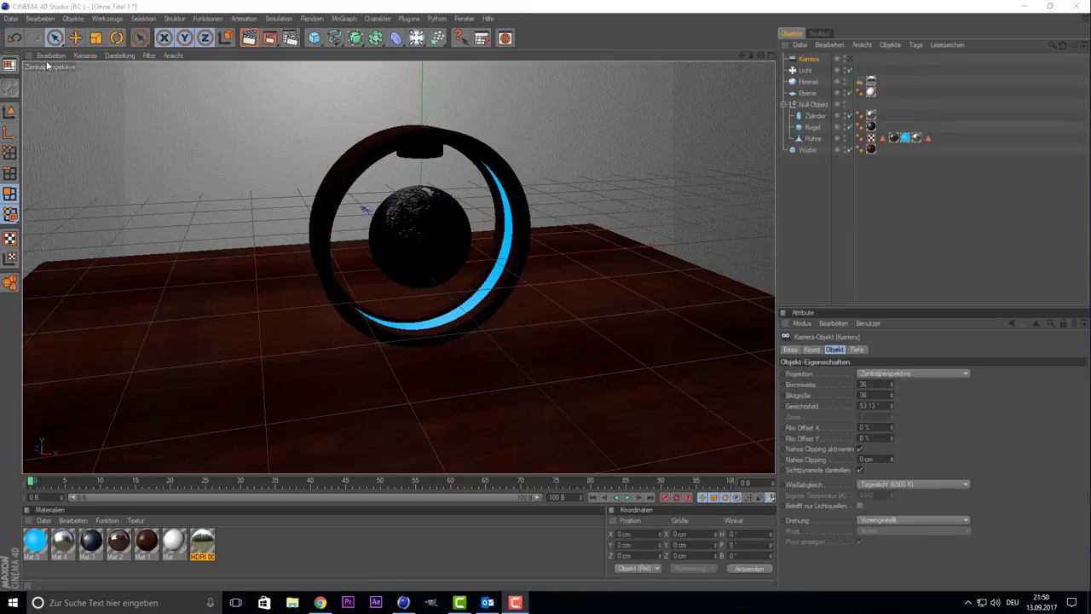
- Check the camera's depth-blur settings and inspect the scene from an enlarged top view
left_click(855, 349)
middle_click(548, 108)
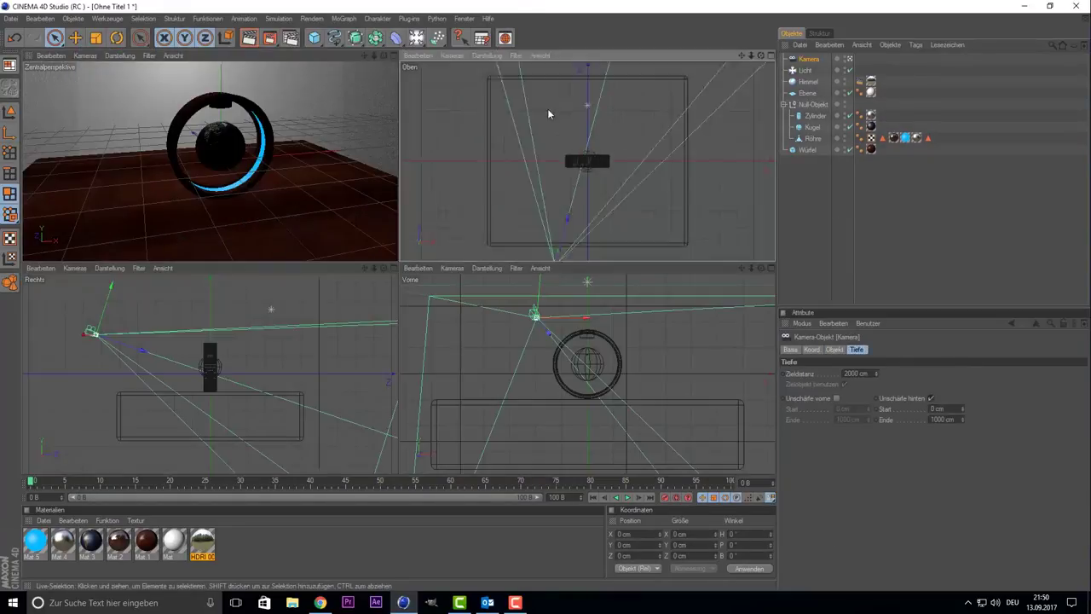
middle_click(668, 137)
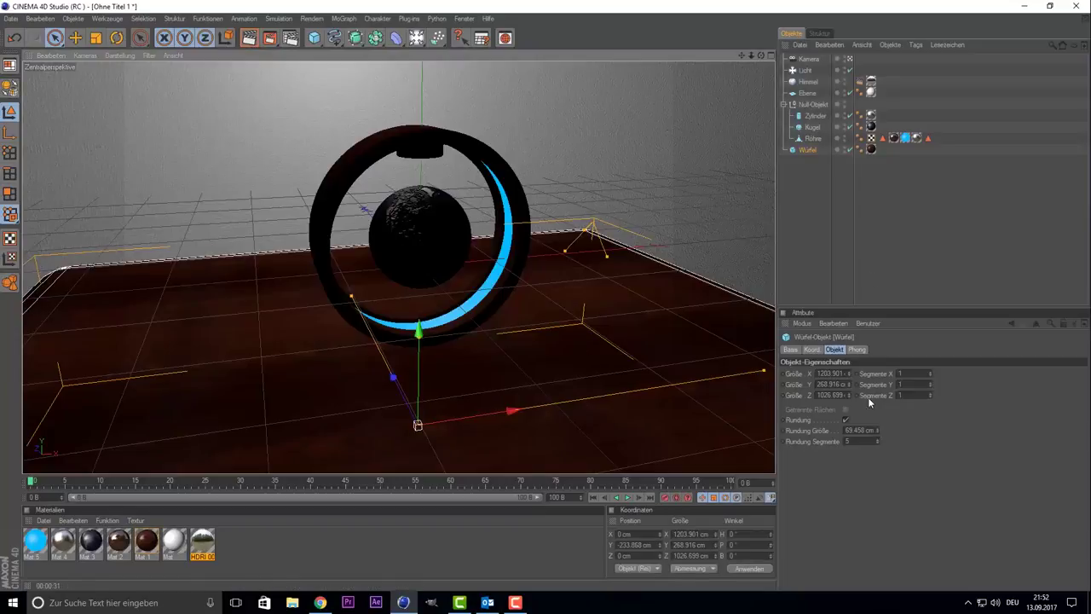
- Add a posed figure beside the ring and check it in the side view
left_click(314, 37)
left_click(447, 108)
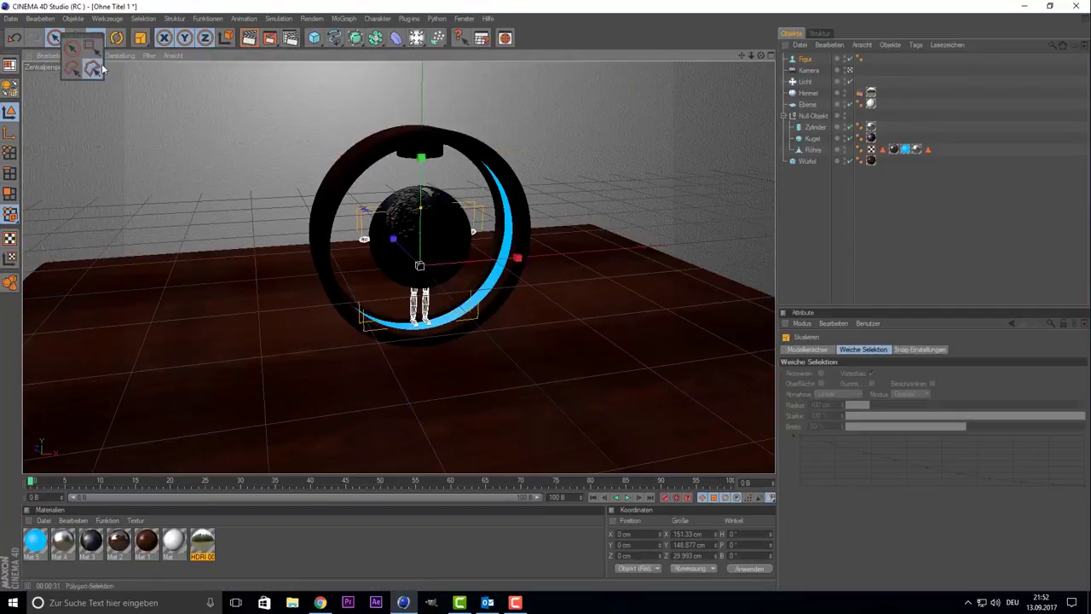
middle_click(618, 244)
middle_click(248, 382)
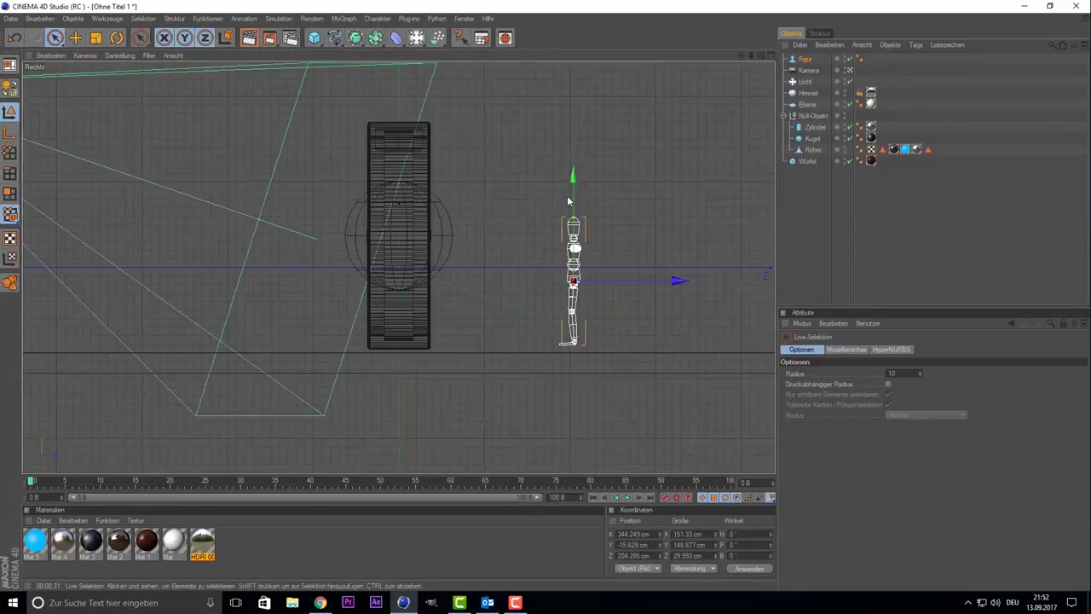
middle_click(312, 78)
middle_click(312, 77)
- Add a cone, shrink it to about 90 cm, and move it left of the ring
left_click(315, 38)
left_click(379, 214)
left_click_drag(420, 324, 367, 341)
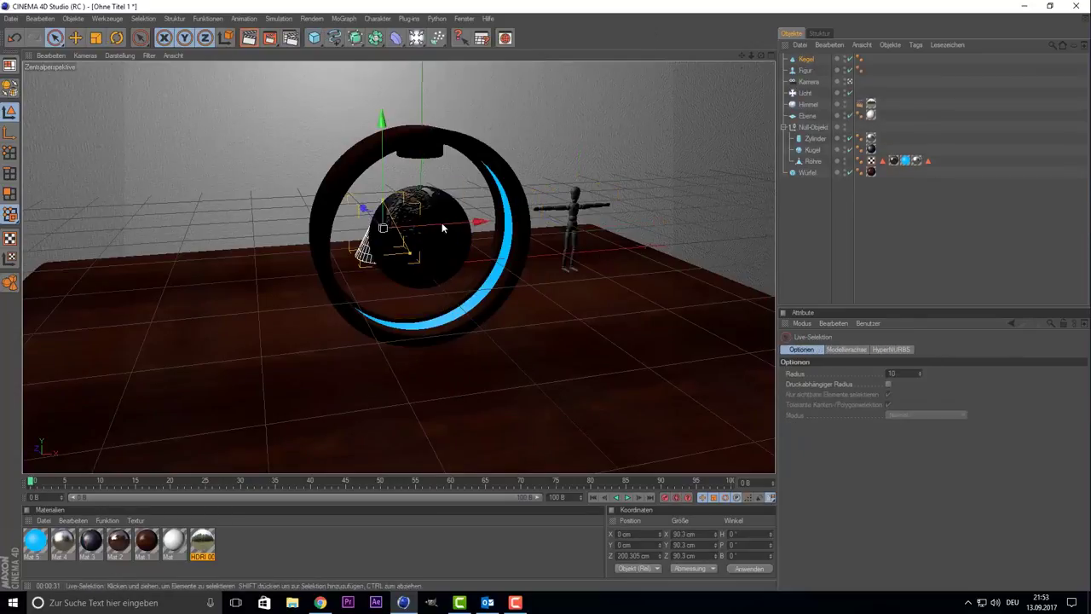
middle_click(503, 358)
left_click_drag(104, 166, 106, 162)
middle_click(106, 162)
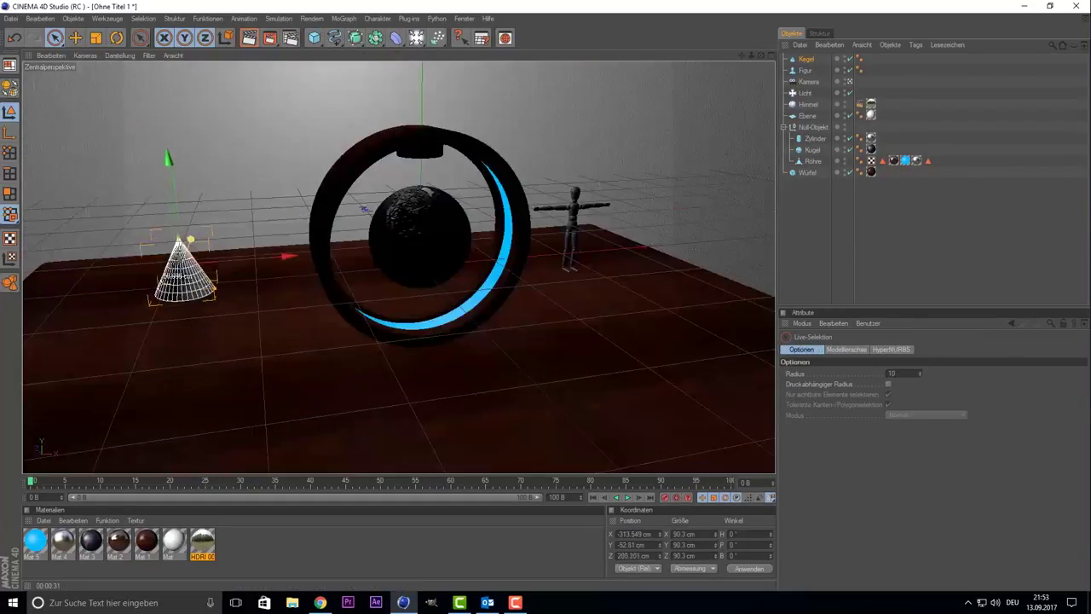
key("ctrl+b")
left_click(96, 202)
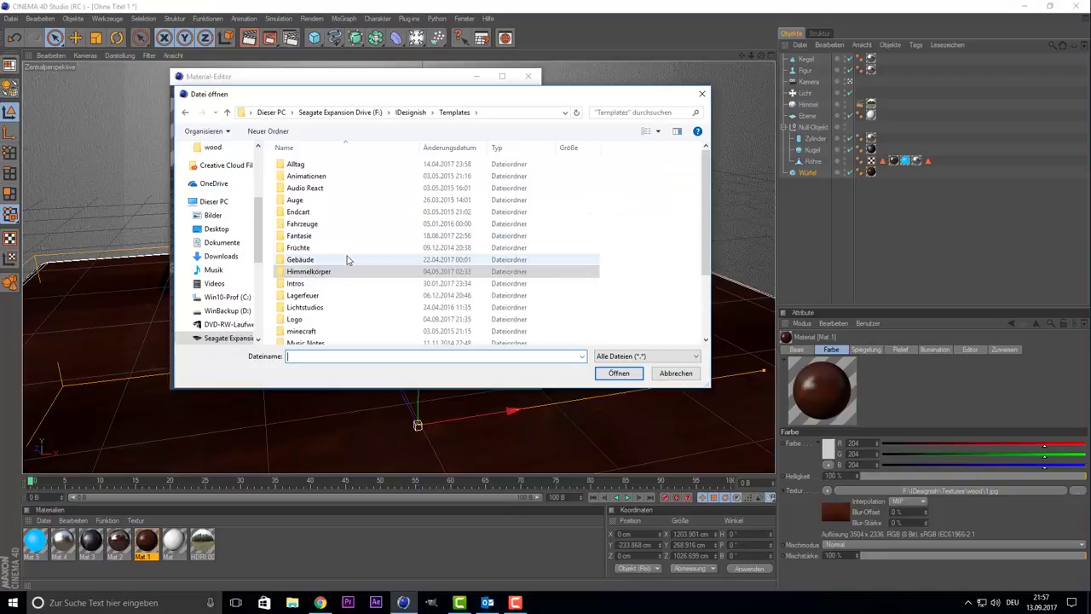
- Load the wood image from Templates > Texturen into the relief channel, then select the cylinder
left_click(410, 111)
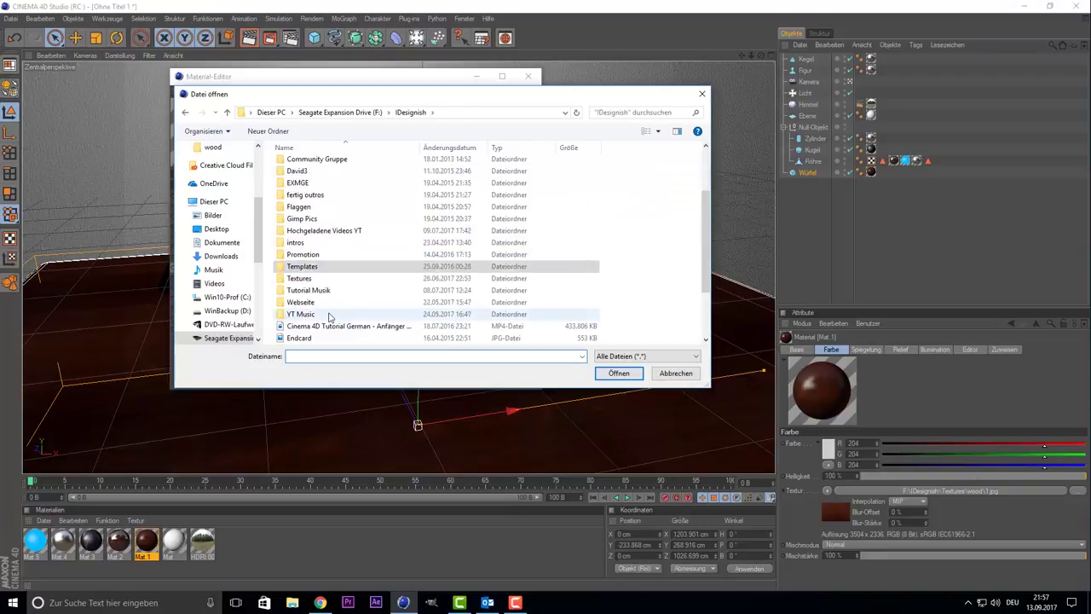
double_click(329, 312)
double_click(329, 318)
double_click(366, 222)
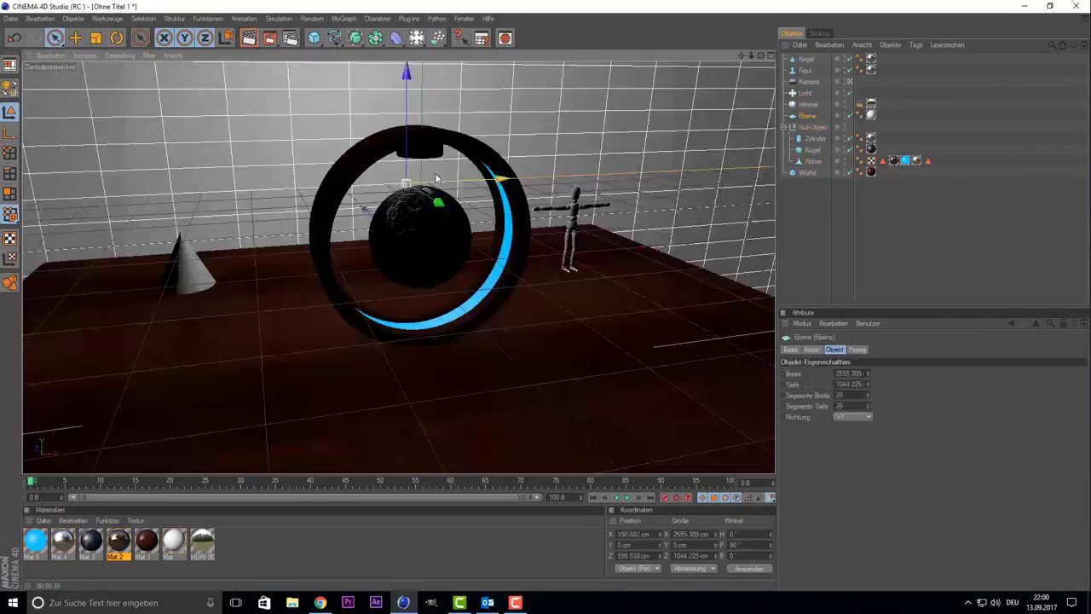
left_click(422, 152)
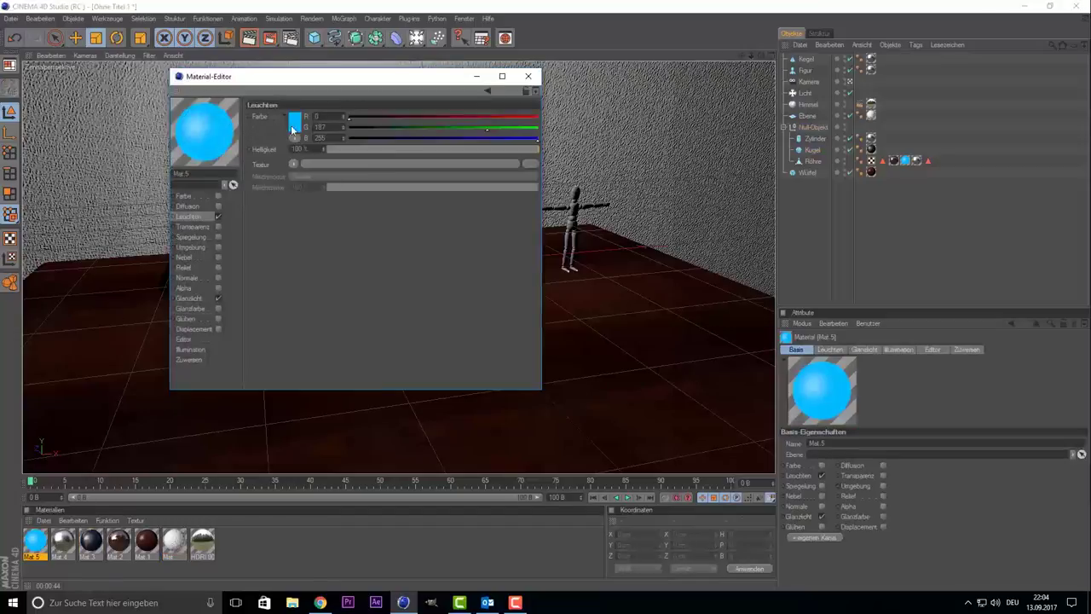
- Enable Glow on Mat.5, render a viewport preview, and drag Mat.3's reflection brightness to 3%
left_click(219, 318)
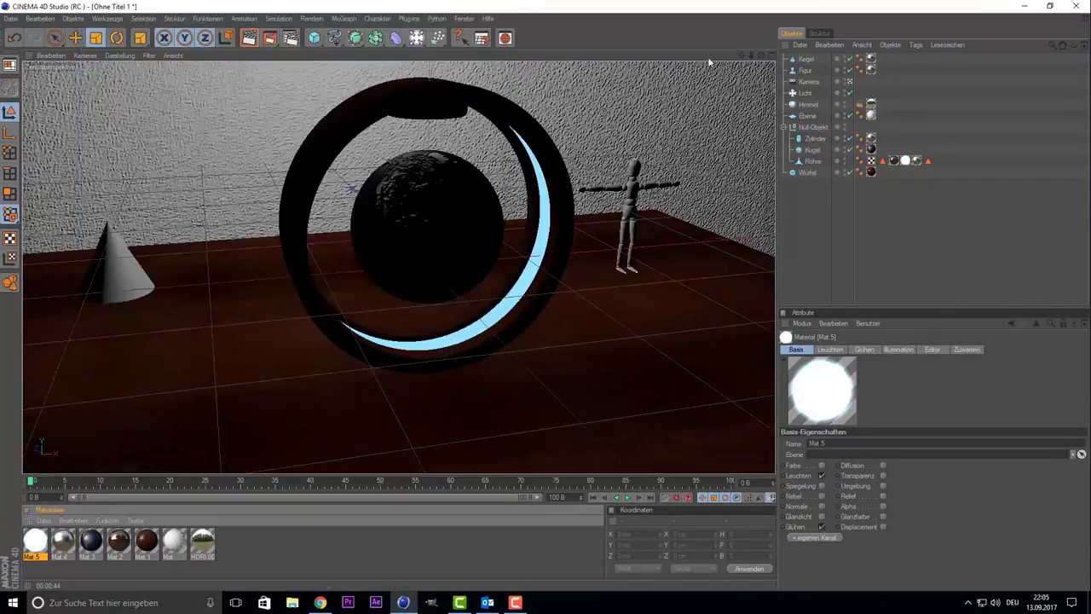
key("ctrl+r")
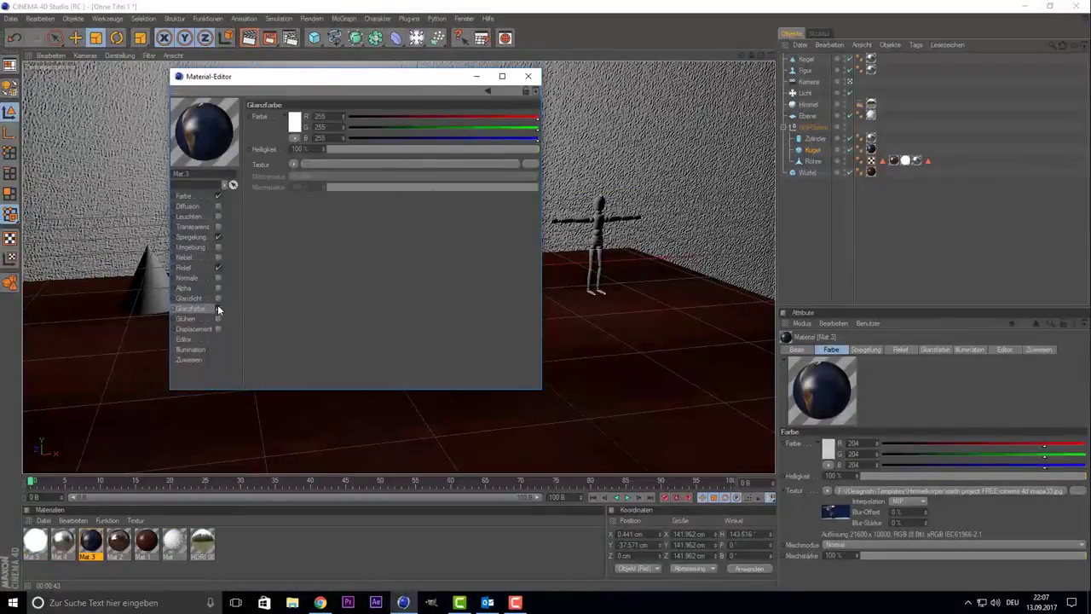
left_click_drag(368, 149, 348, 150)
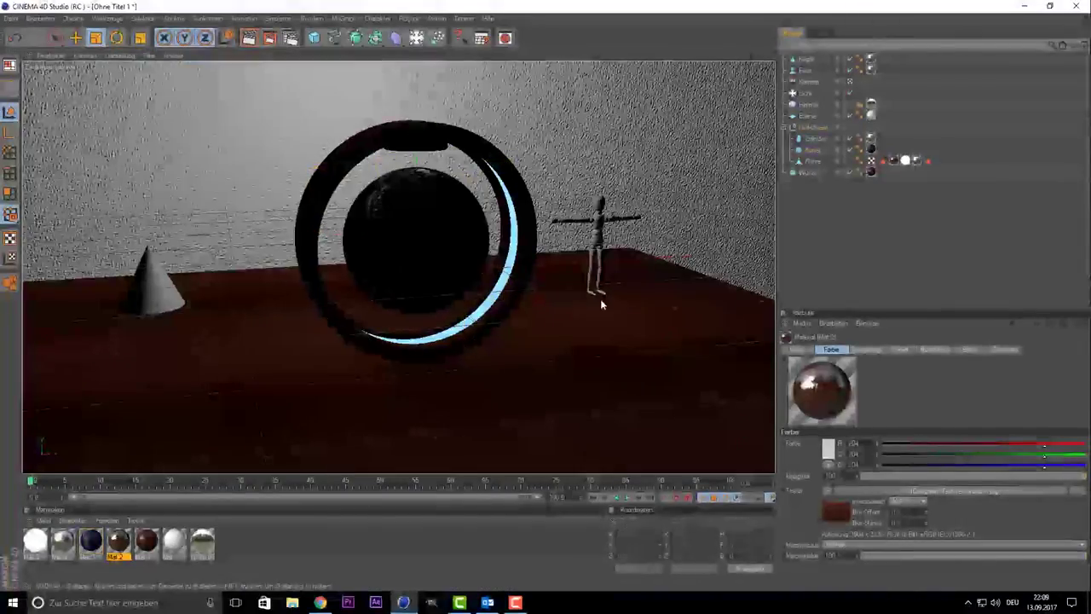
- Extrude the selected Zylinder cap above the globe and bring up the render settings
key("ctrl+b")
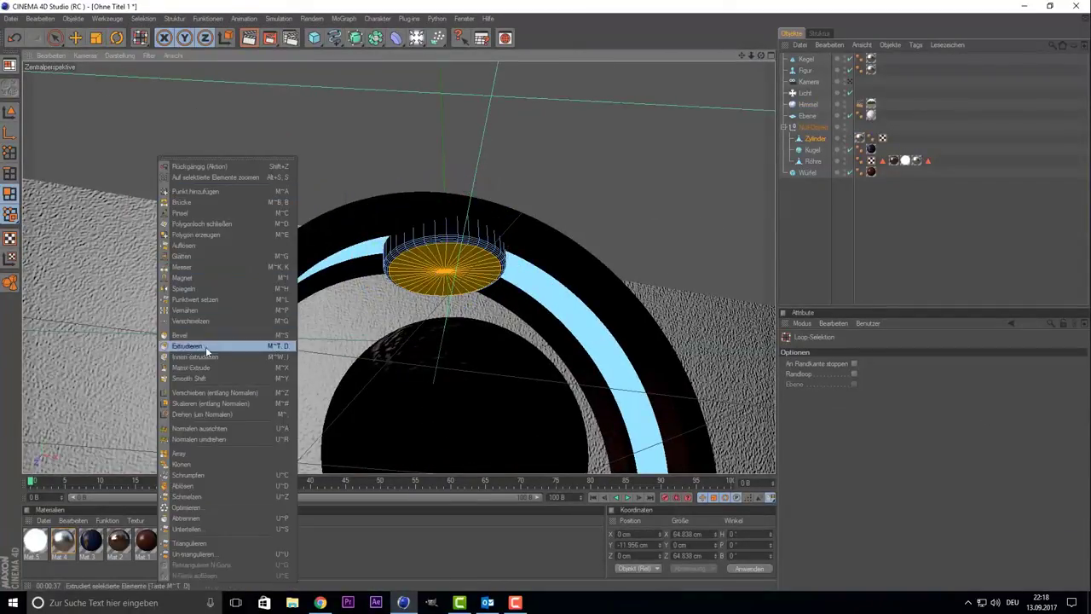
left_click(171, 354)
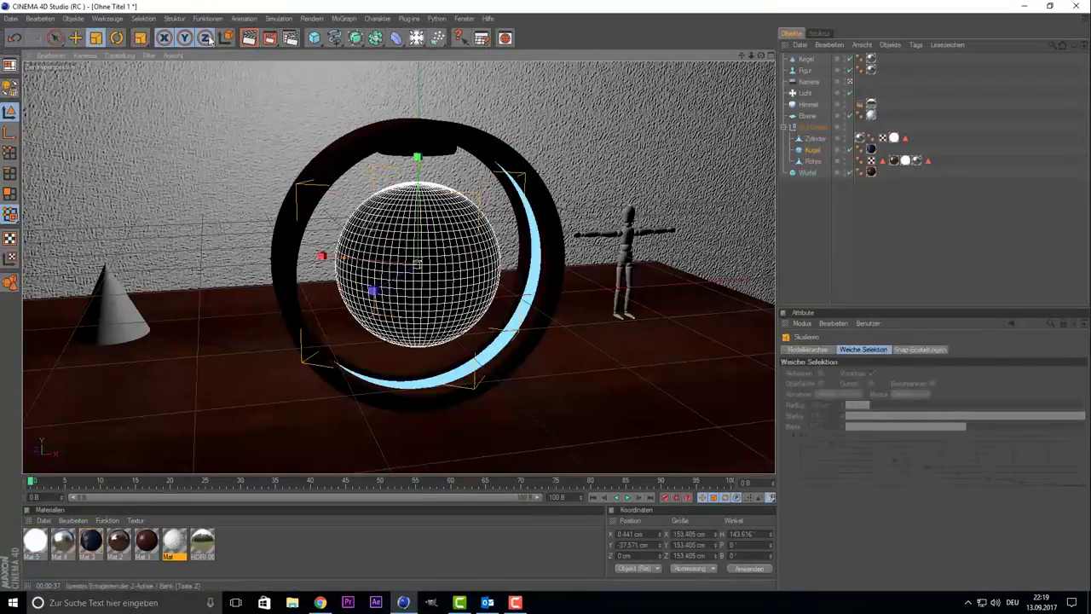
key("ctrl+b")
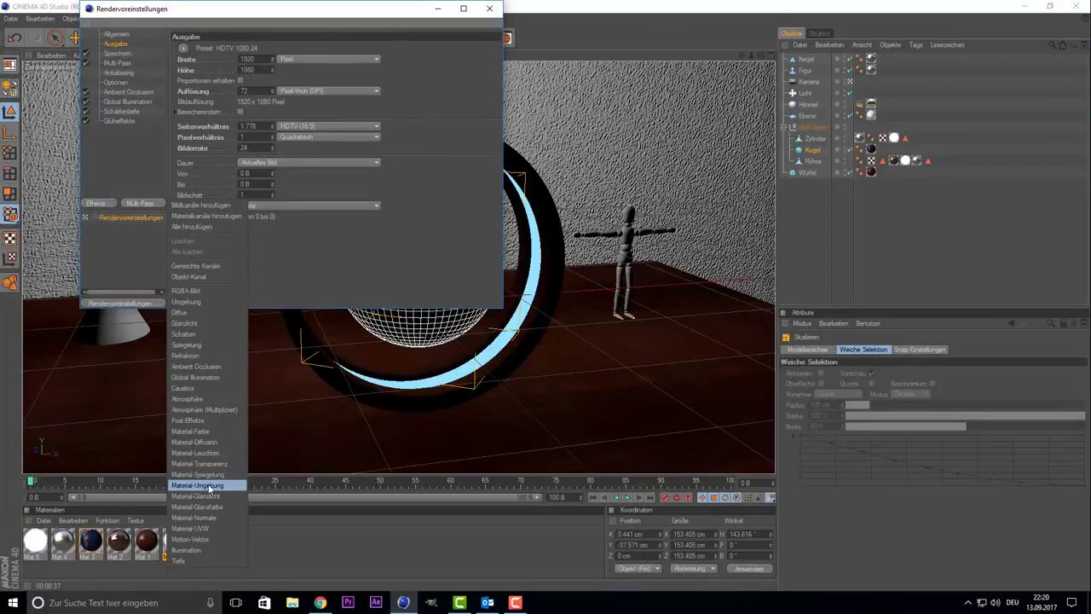
- Add an Illumination multi-pass and set the rendered image to save as Ball Magnet
left_click(185, 550)
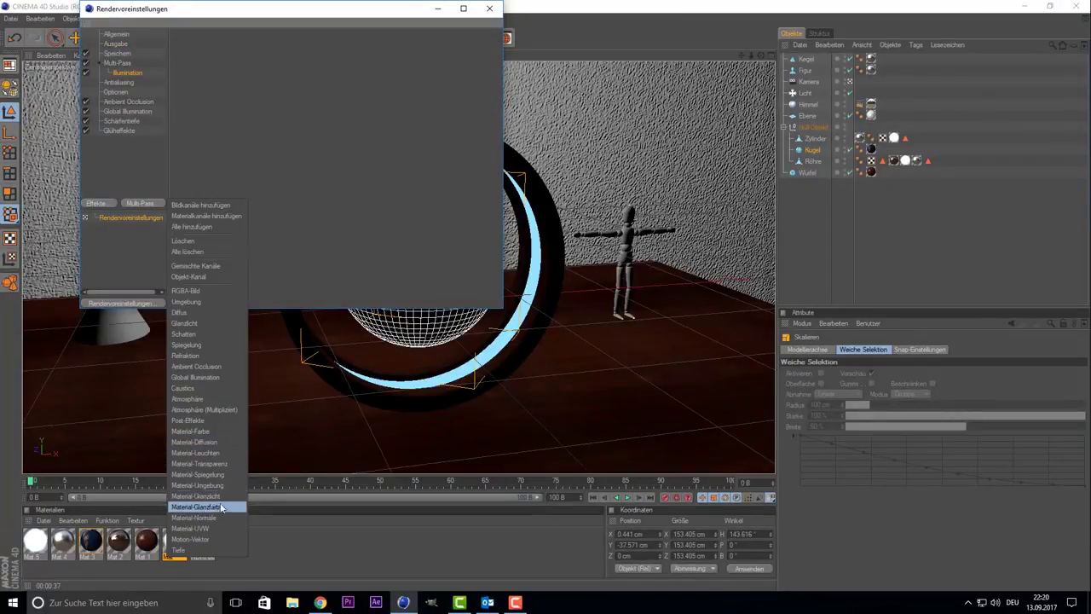
left_click(179, 549)
left_click(287, 77)
type("Ball Magnet")
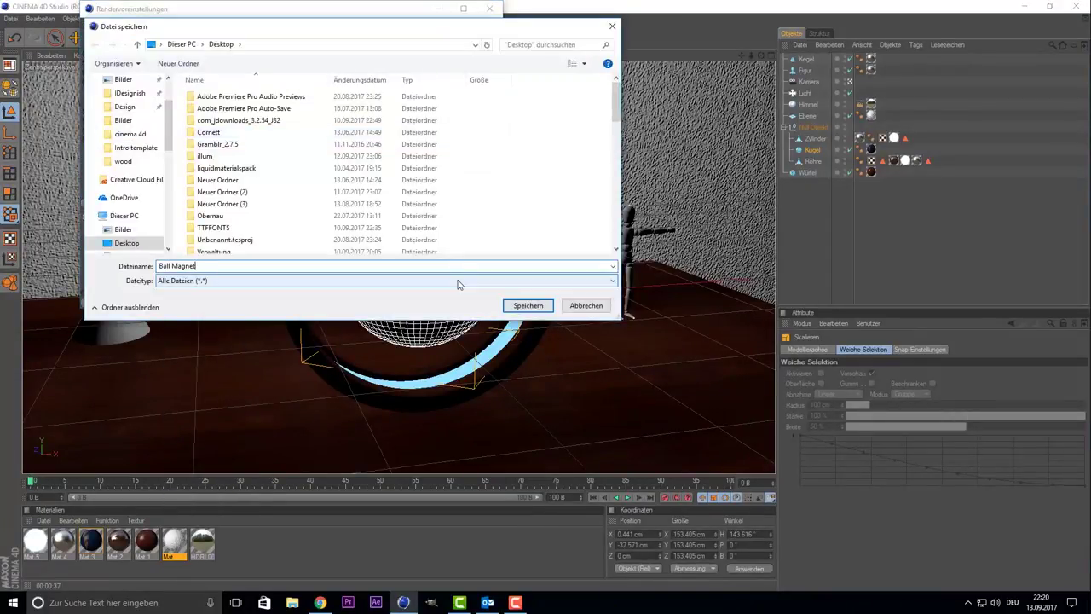
key("Return")
- Save the multi-pass file as Ball and choose its colour depth
left_click(482, 196)
key("Return")
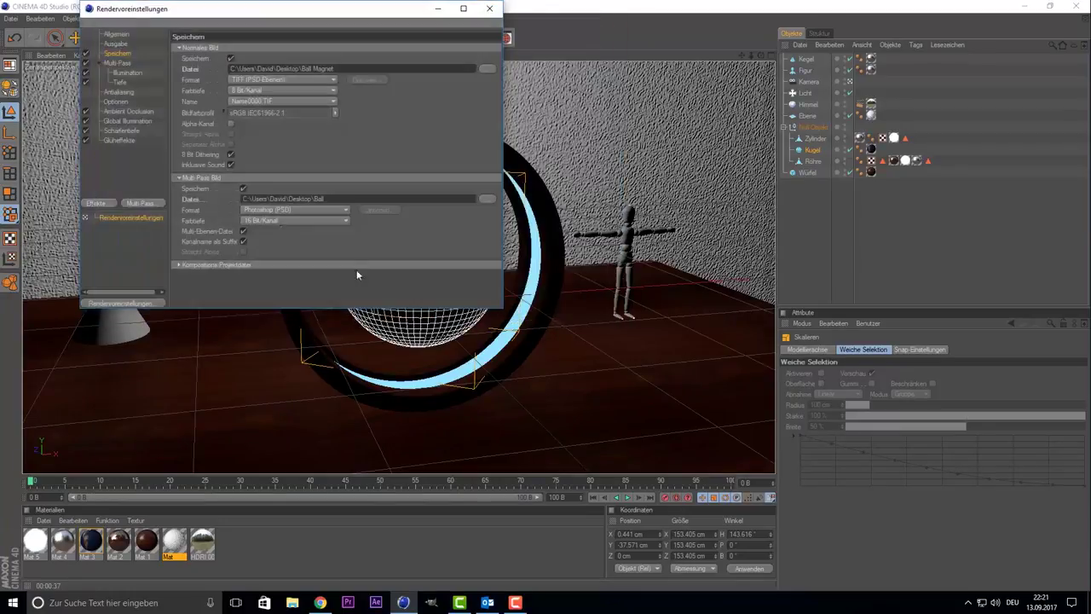
left_click(271, 209)
left_click(270, 247)
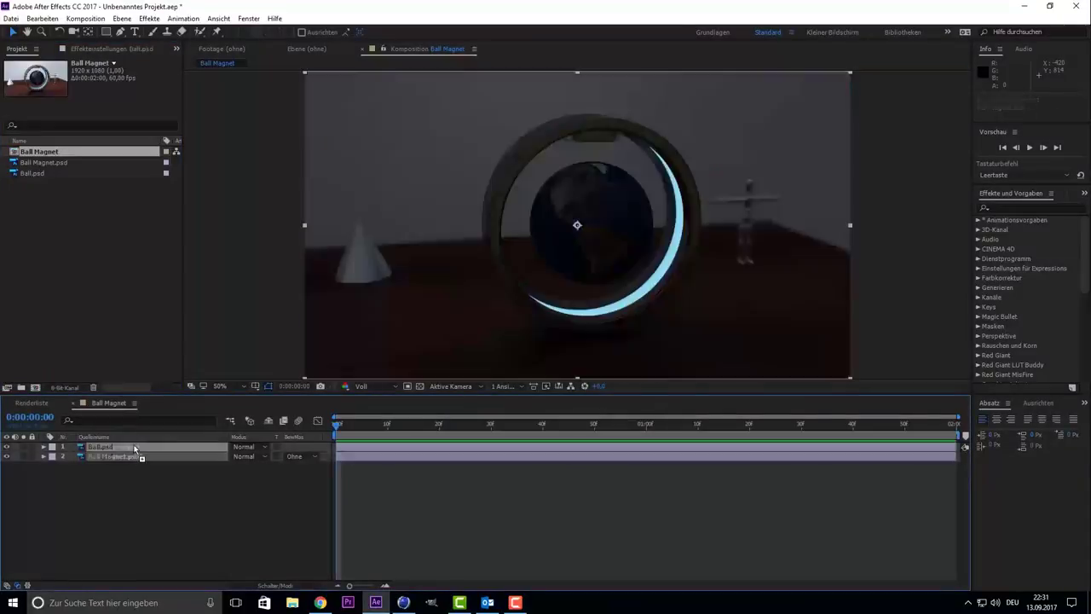
type("key")
- Apply Color-Key to Ball.psd, then add Leuchten with a raised radius and intensity
left_click_drag(1023, 230, 99, 446)
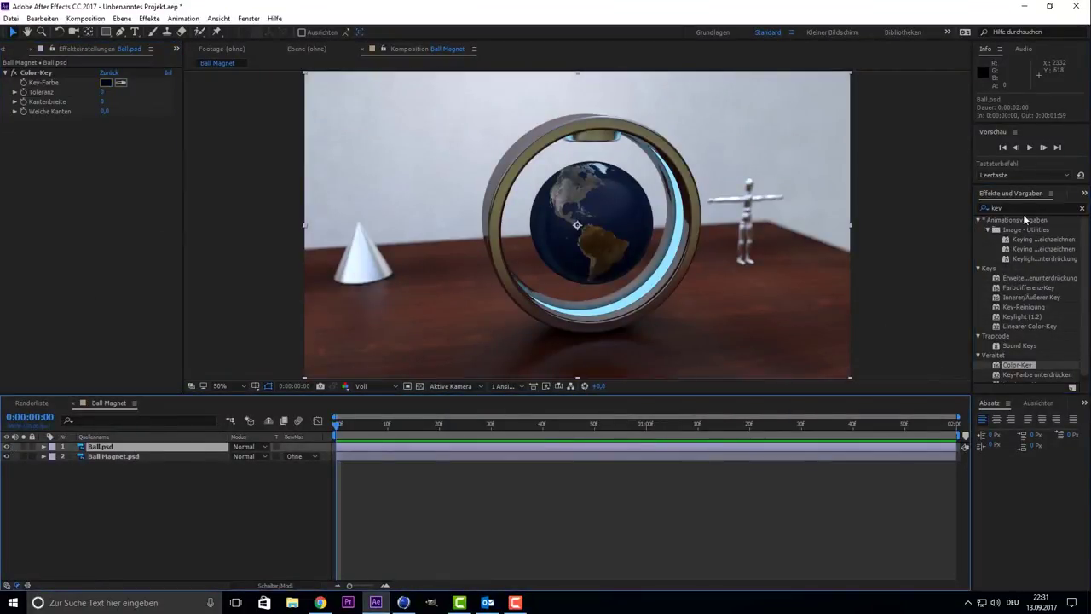
left_click(1027, 208)
type("leuchten")
left_click_drag(1026, 229, 122, 449)
mouse_move(104, 159)
left_mouse_down()
mouse_move(143, 150)
mouse_move(101, 159)
mouse_move(96, 150)
mouse_move(128, 137)
mouse_move(128, 159)
mouse_move(83, 155)
left_mouse_up()
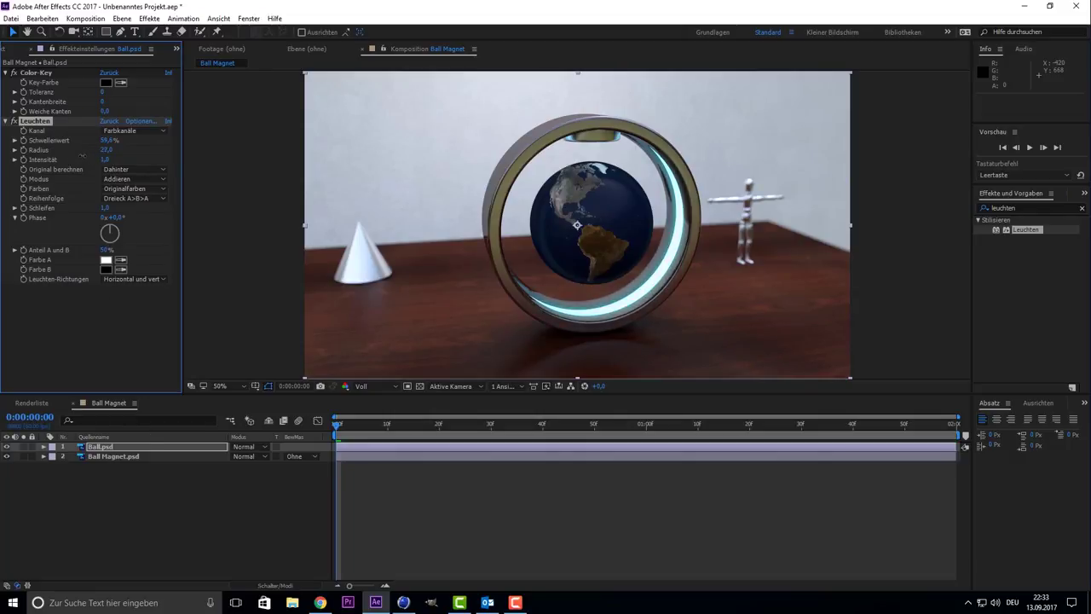
- Base the glow on the alpha channel, then apply Leuchten to the Ball Magnet layer
left_click(114, 456)
left_click(100, 446)
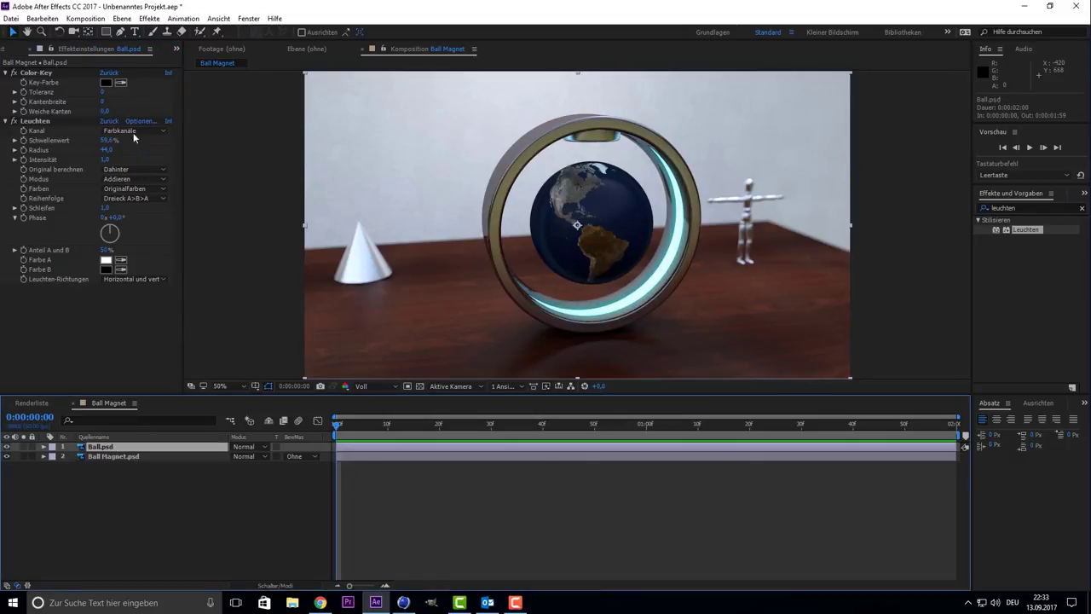
left_click(132, 130)
left_click(130, 145)
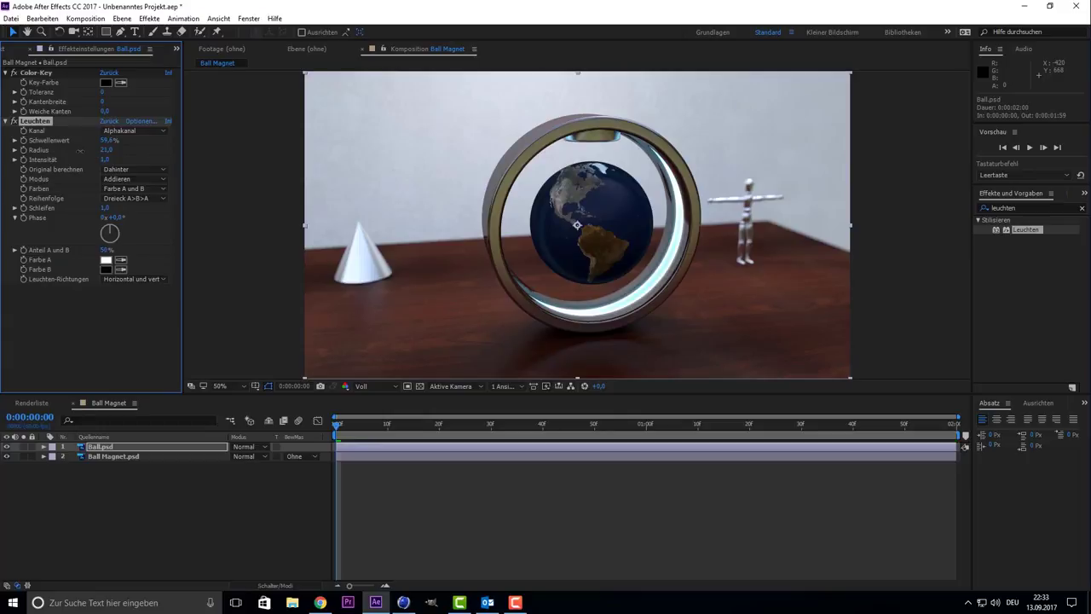
left_click(113, 456)
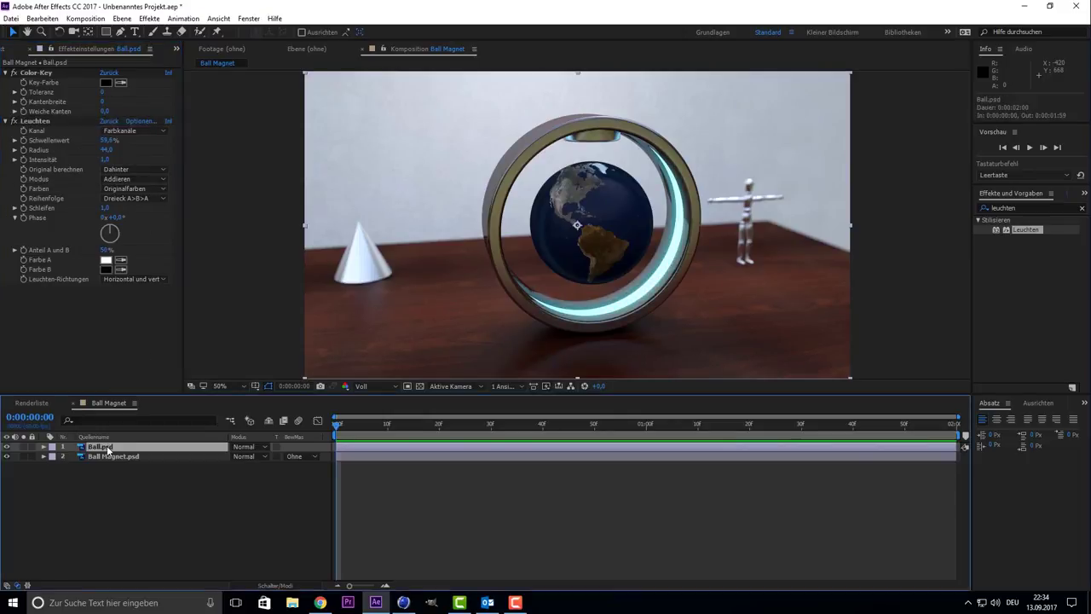
double_click(1026, 229)
- Add a second Leuchten glow to Ball Magnet.psd and raise its threshold
key("ctrl+z")
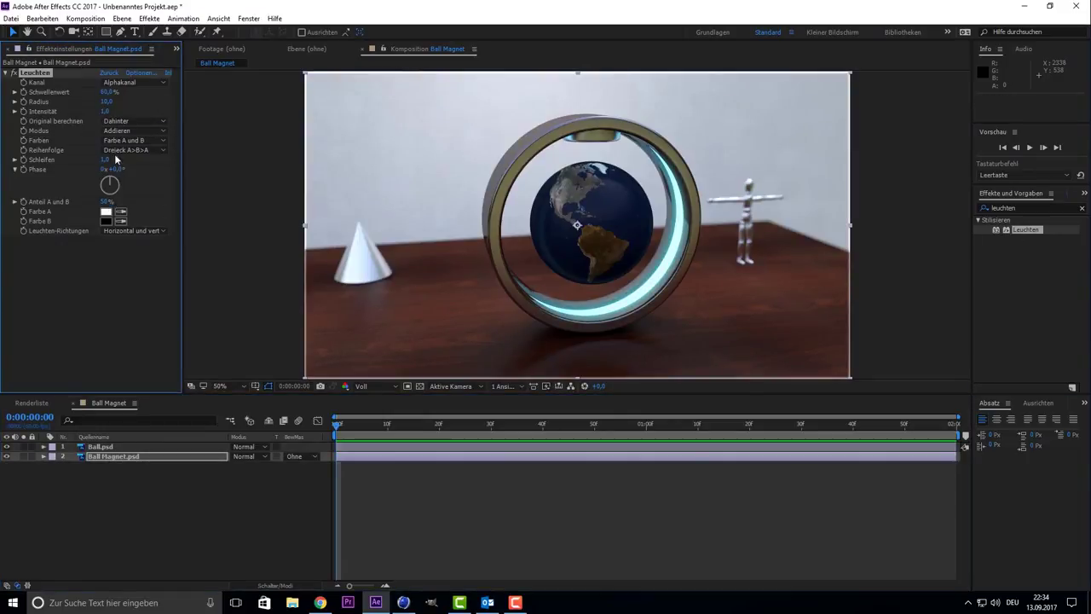
key("ctrl+d")
left_click(93, 468)
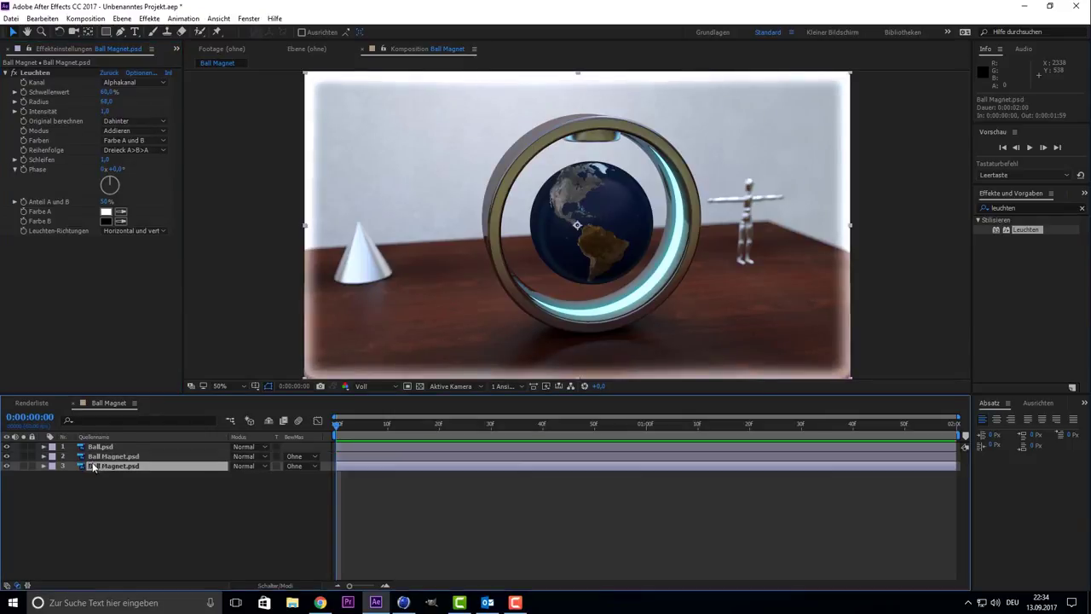
key("ctrl+z")
double_click(1025, 229)
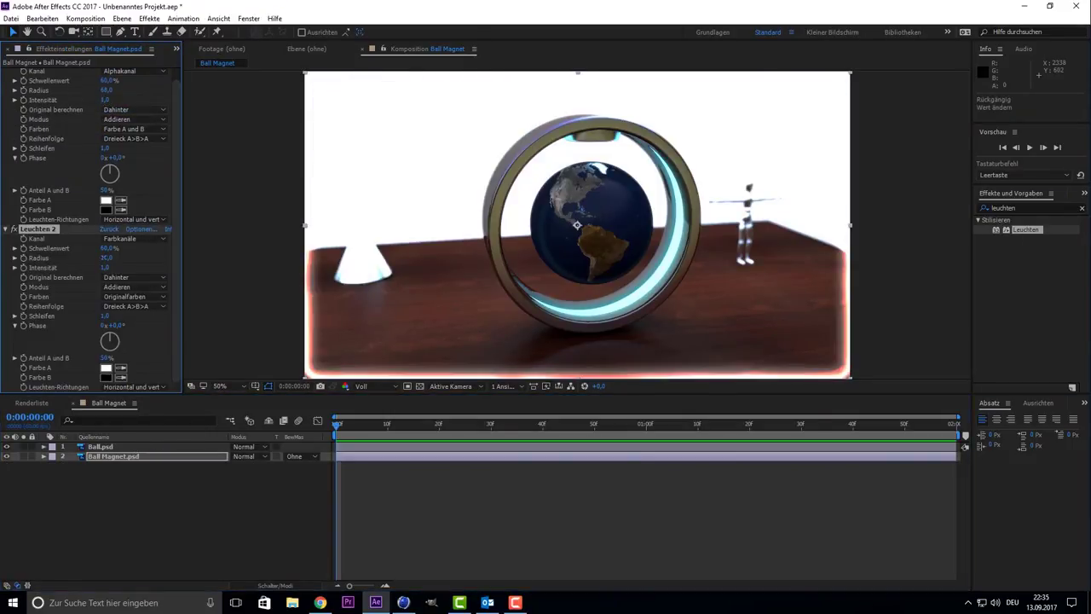
left_click_drag(109, 248, 154, 247)
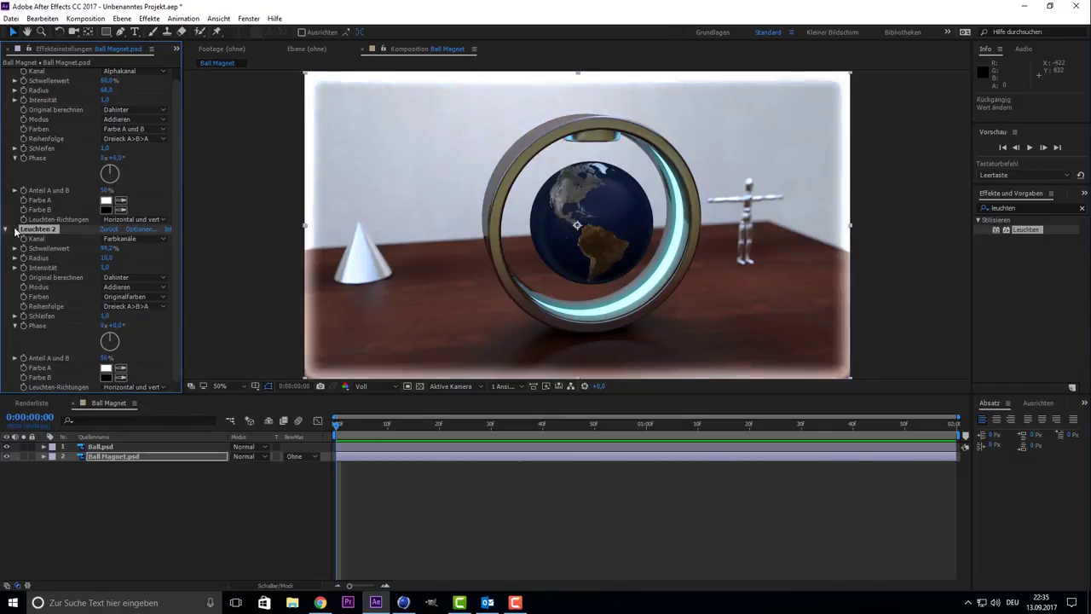
- Create a new adjustment layer, Einstellungsebene 1, above all layers
right_click(85, 471)
left_click(281, 451)
left_click(1027, 208)
- Apply Kurven to the adjustment layer and shape an S-shaped RGB contrast curve
key("BackSpace")
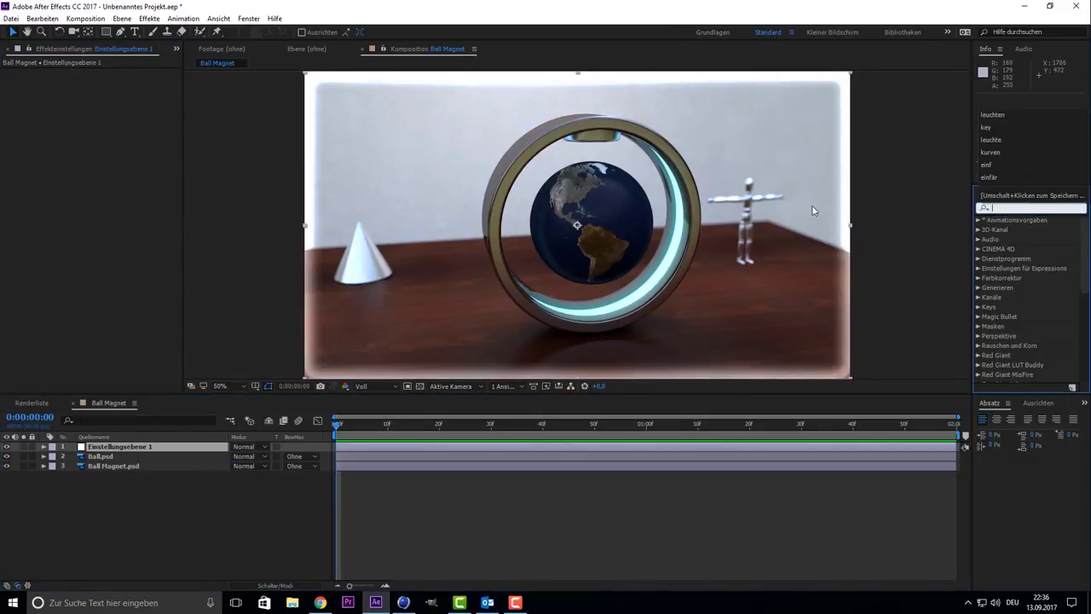
type("kurve")
double_click(1013, 258)
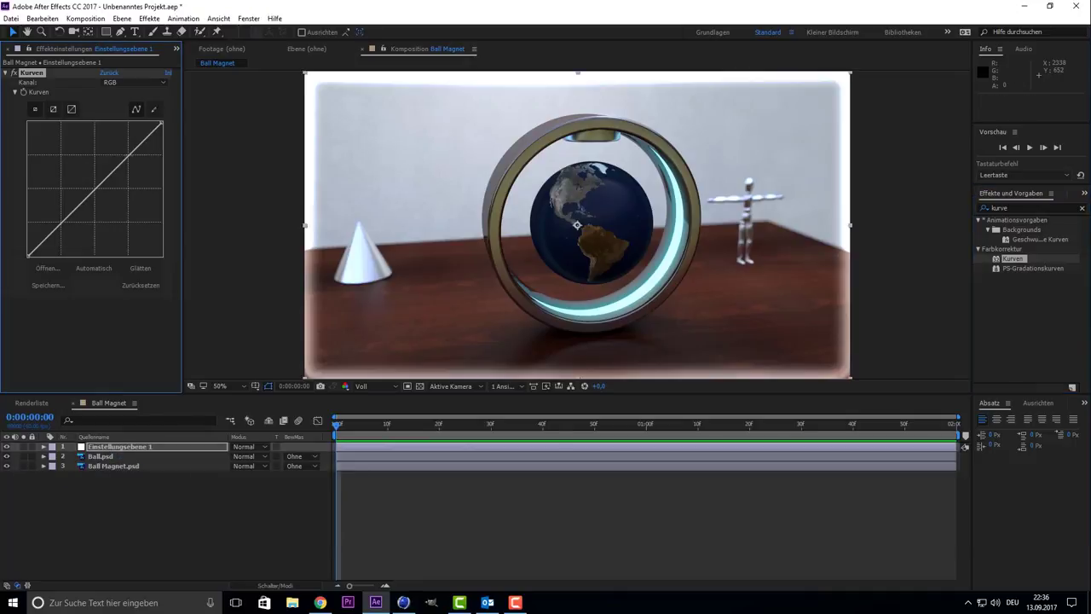
left_click_drag(124, 162, 124, 152)
left_click_drag(67, 217, 68, 235)
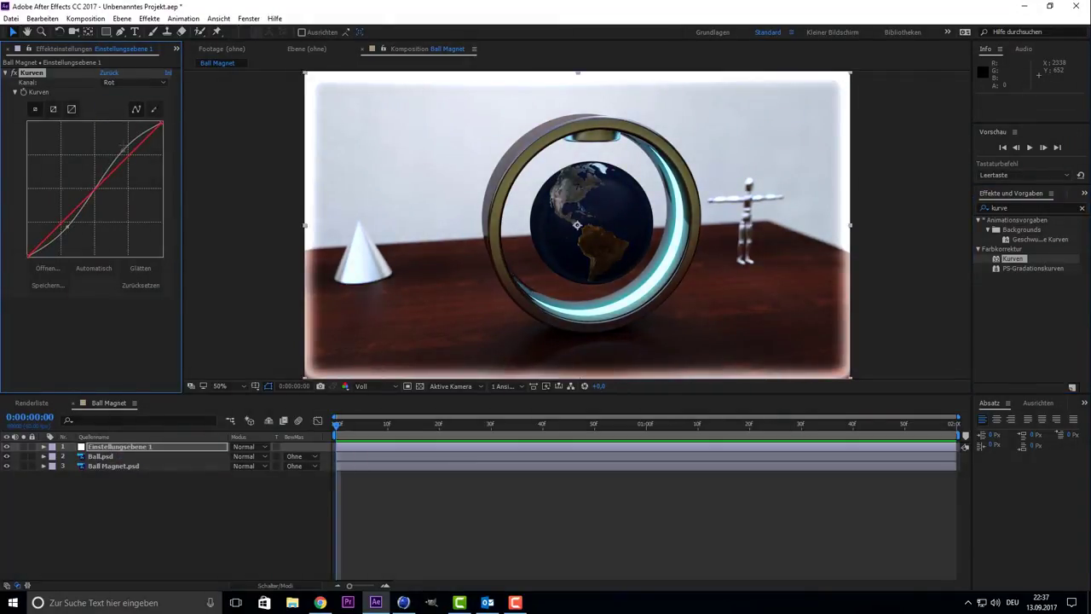
key("ctrl+z")
- Adjust the Rot, Grün and Blau channel curves to tint the image
left_click(137, 82)
left_click(128, 103)
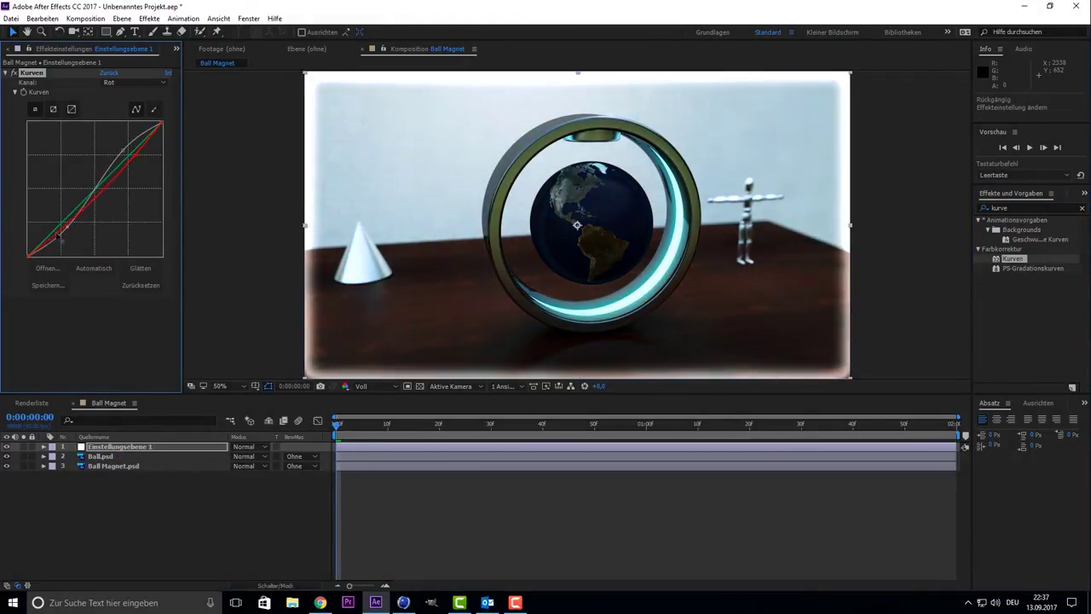
left_click(136, 82)
left_click(128, 113)
left_click_drag(128, 159, 132, 156)
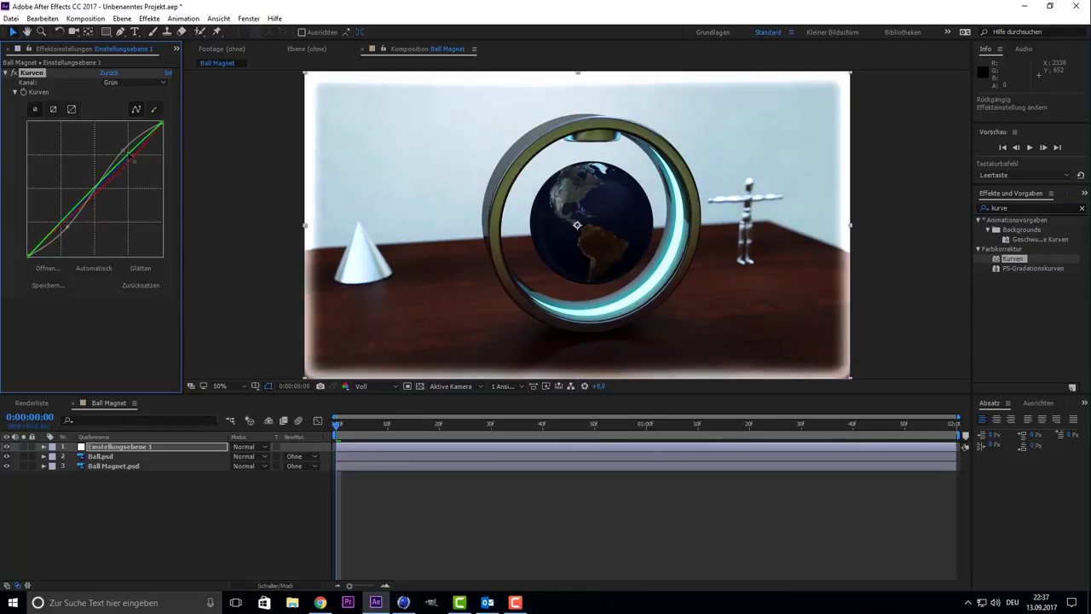
left_click(136, 82)
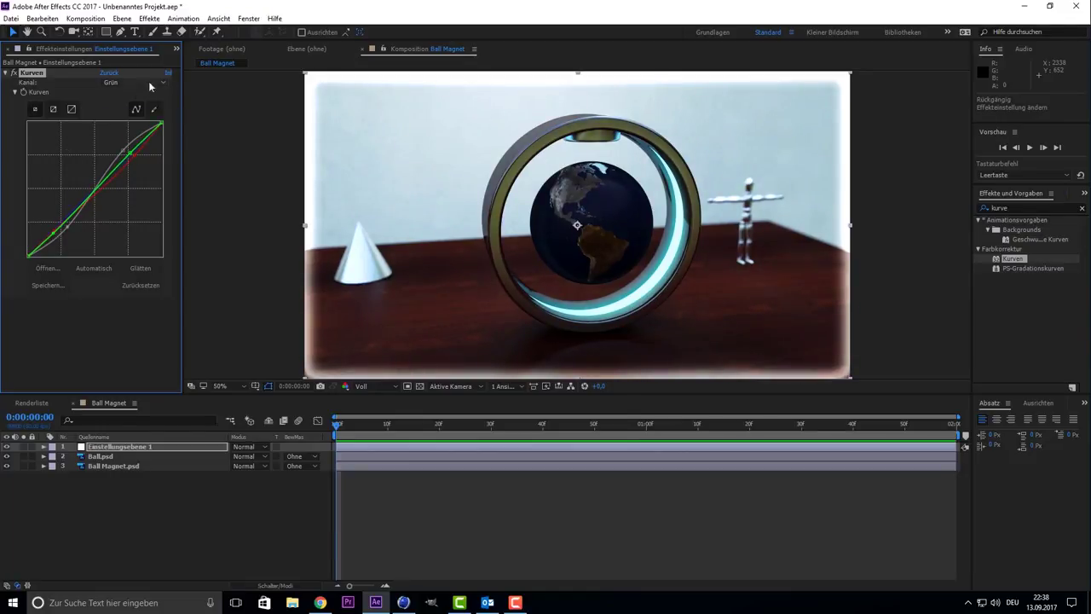
left_click(128, 123)
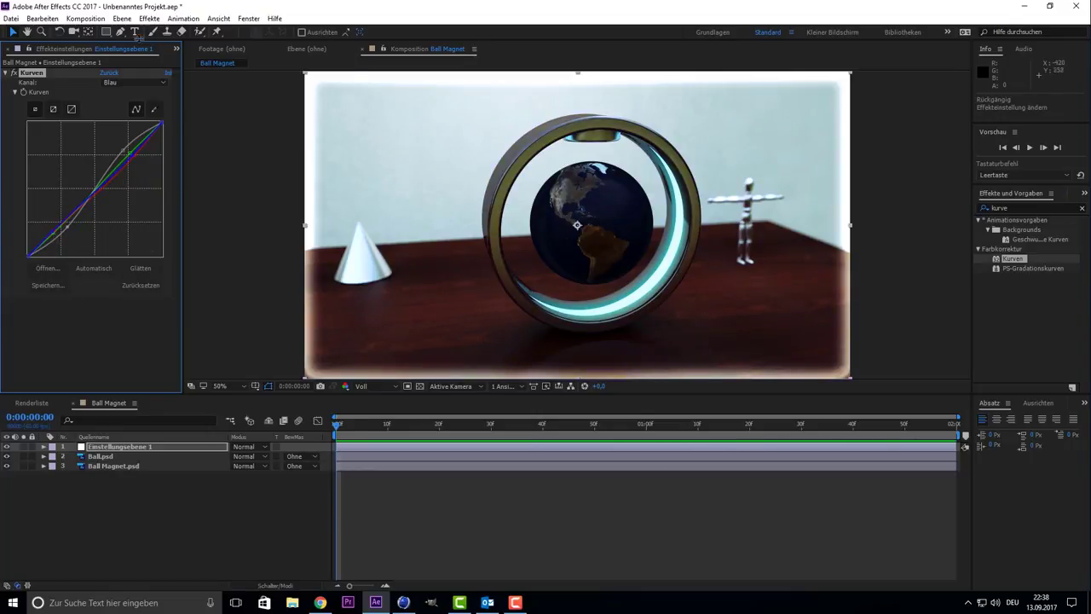
- Queue the composition for rendering as a JPEG named Globe Ball, replacing the existing file
left_click(86, 18)
left_click(103, 124)
left_click(109, 479)
left_click(167, 65)
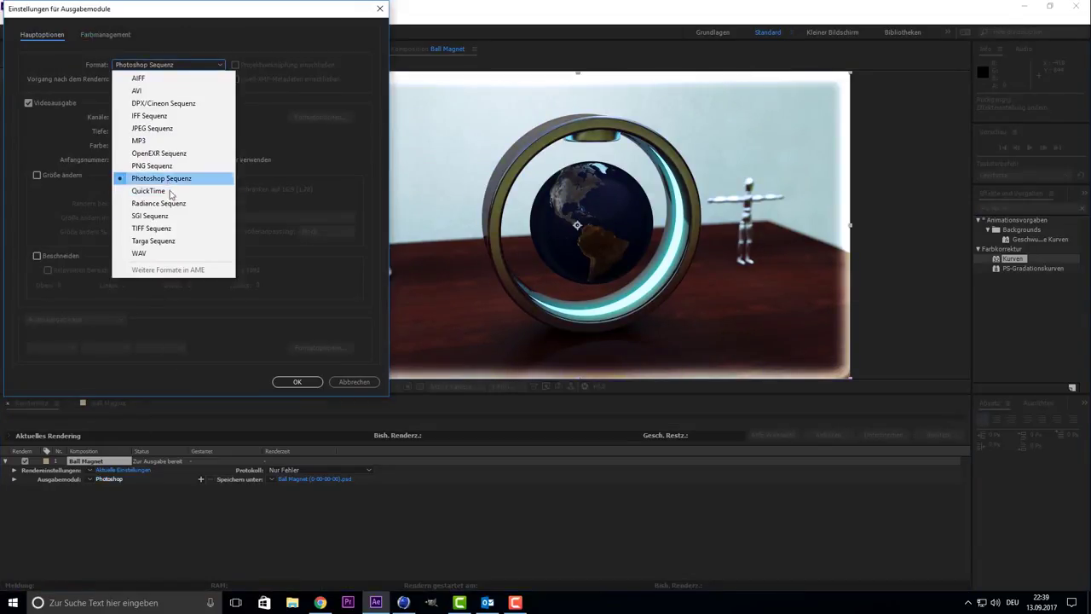
scroll(206, 216, "down", 5)
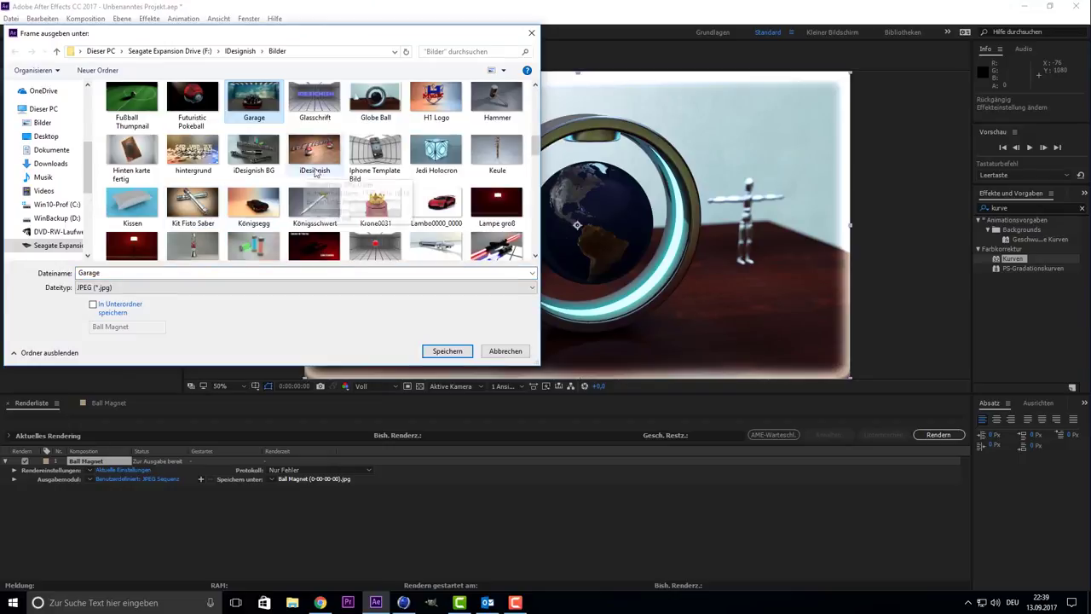
left_click(376, 111)
left_click(446, 350)
left_click(566, 316)
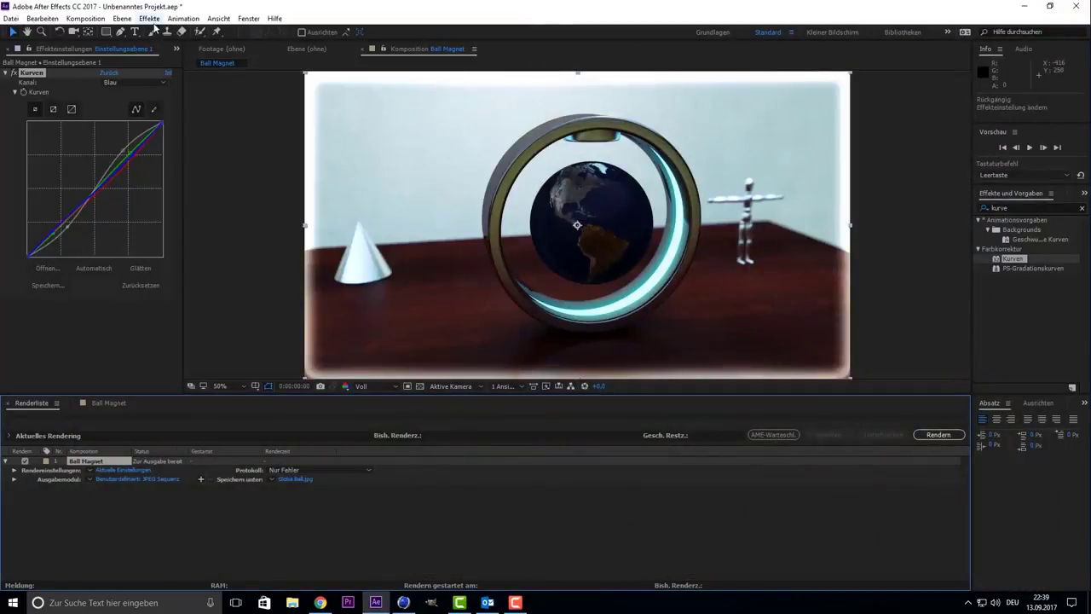
left_click(10, 18)
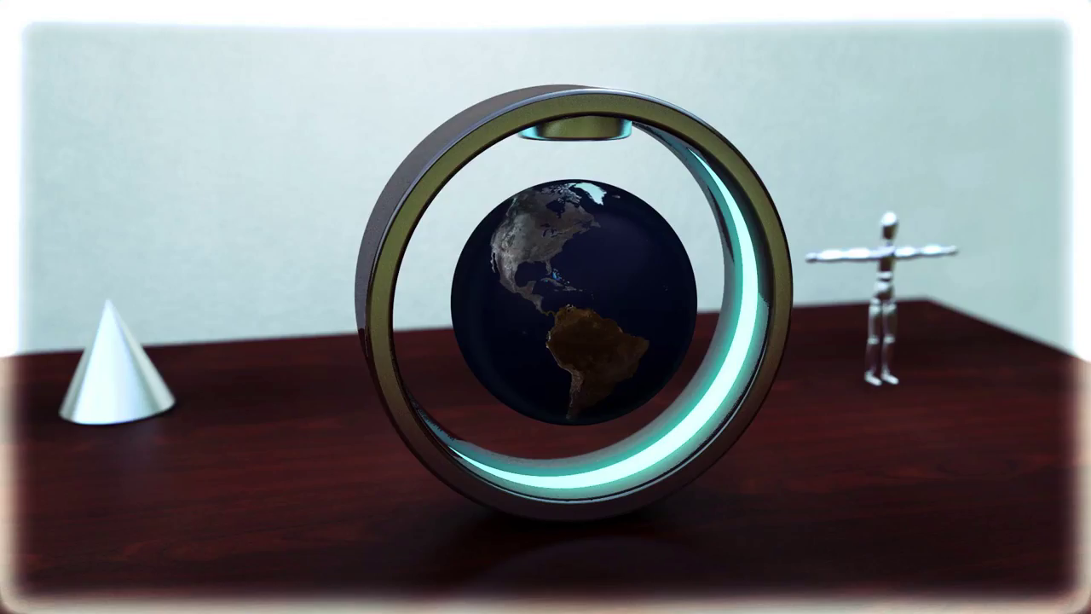